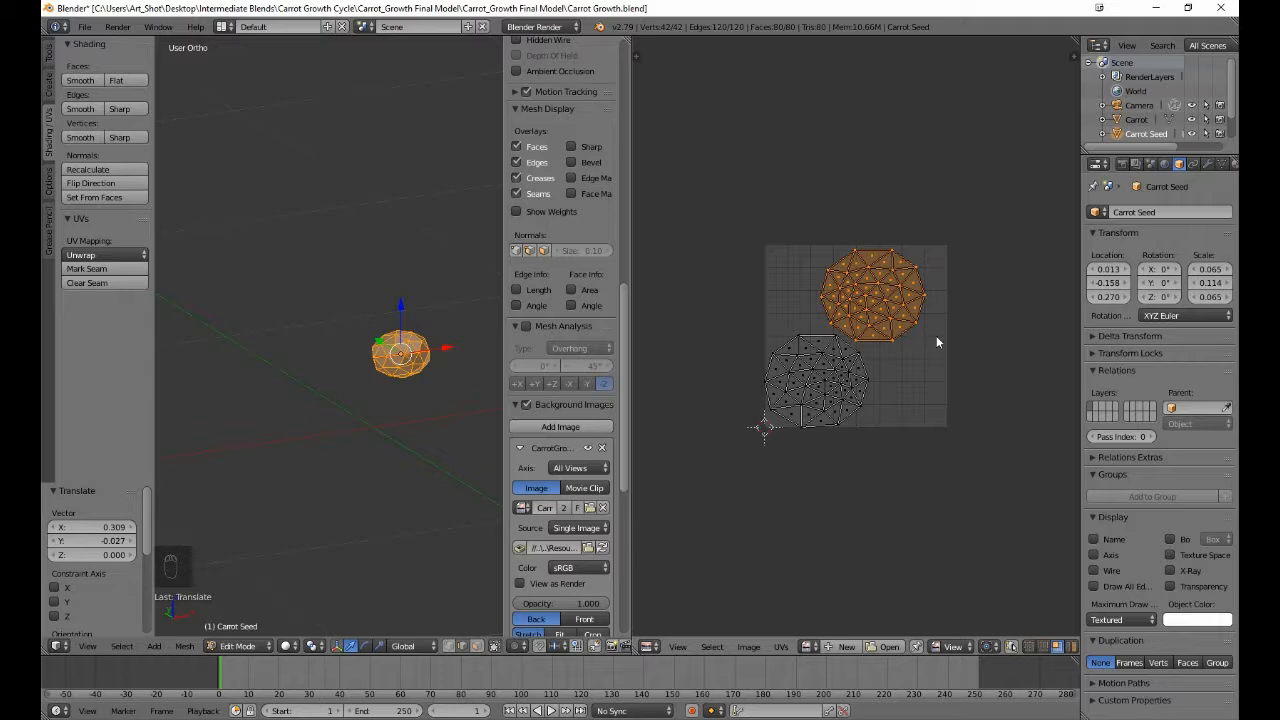
Mirror the seed's selected upper UV island along Y and along X, and start moving it.
key("ctrl+m")
key("y")
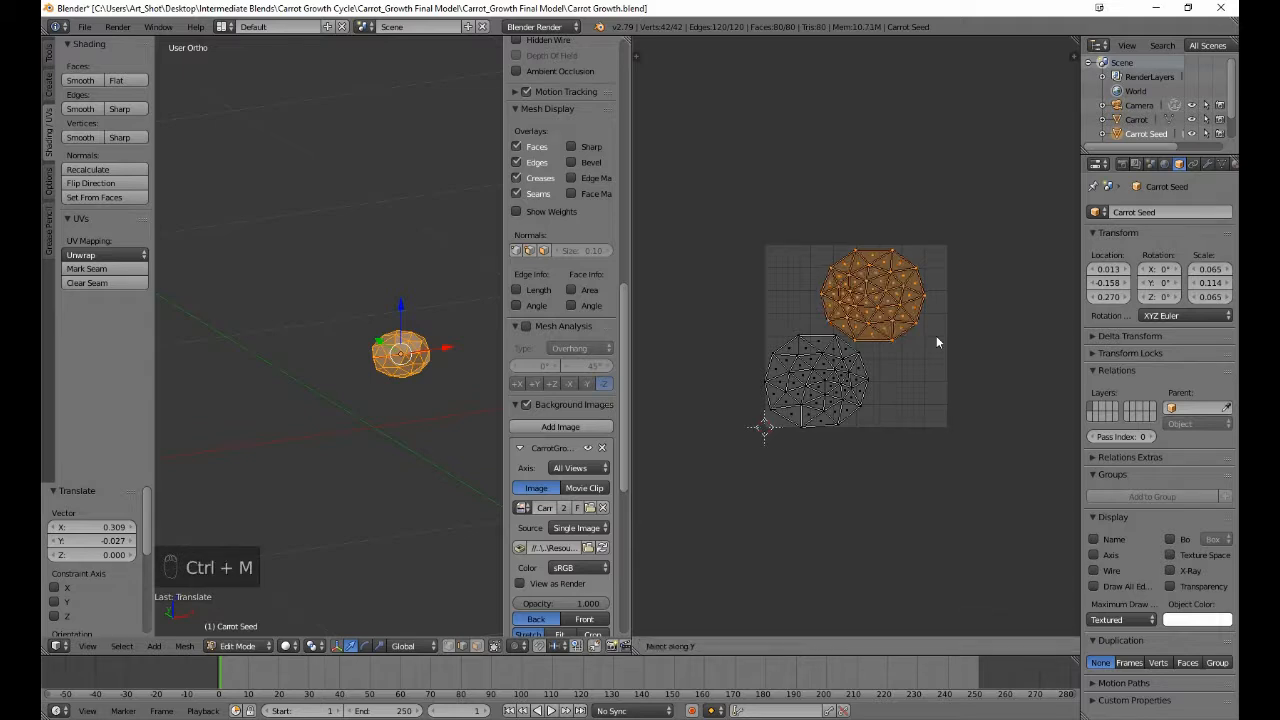
left_click(936, 338)
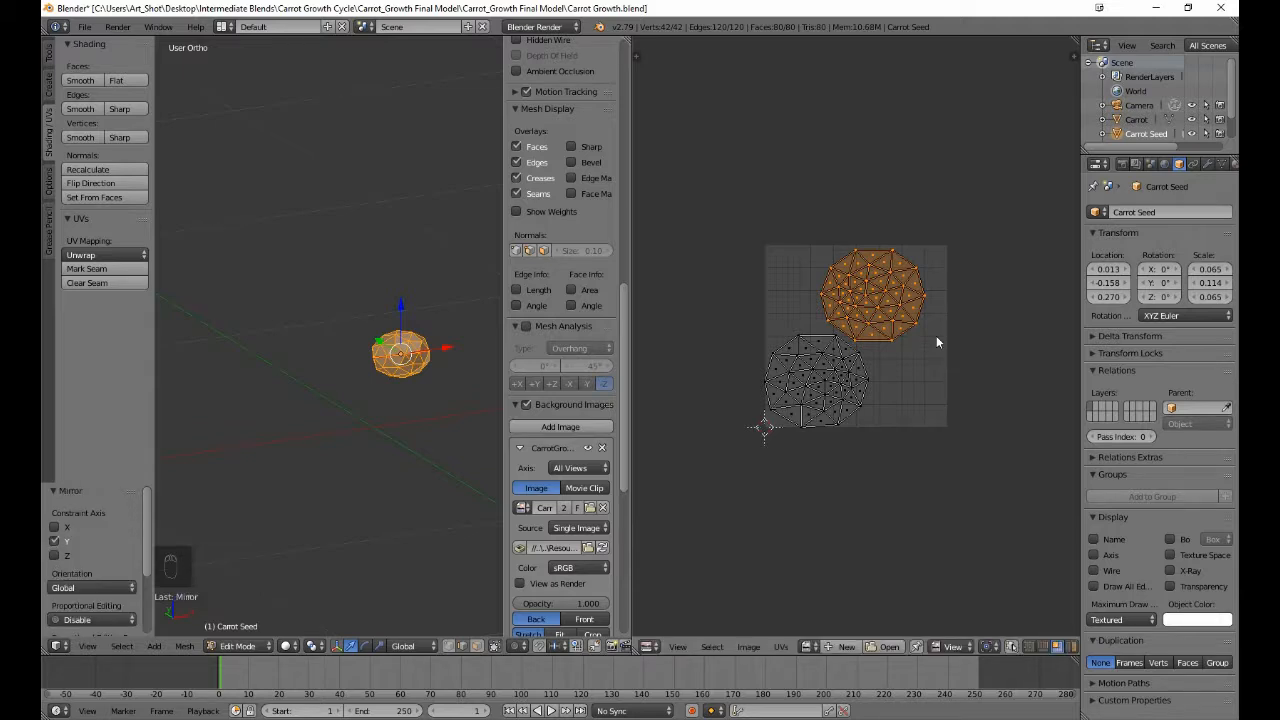
key("ctrl+m")
key("x")
left_click(936, 338)
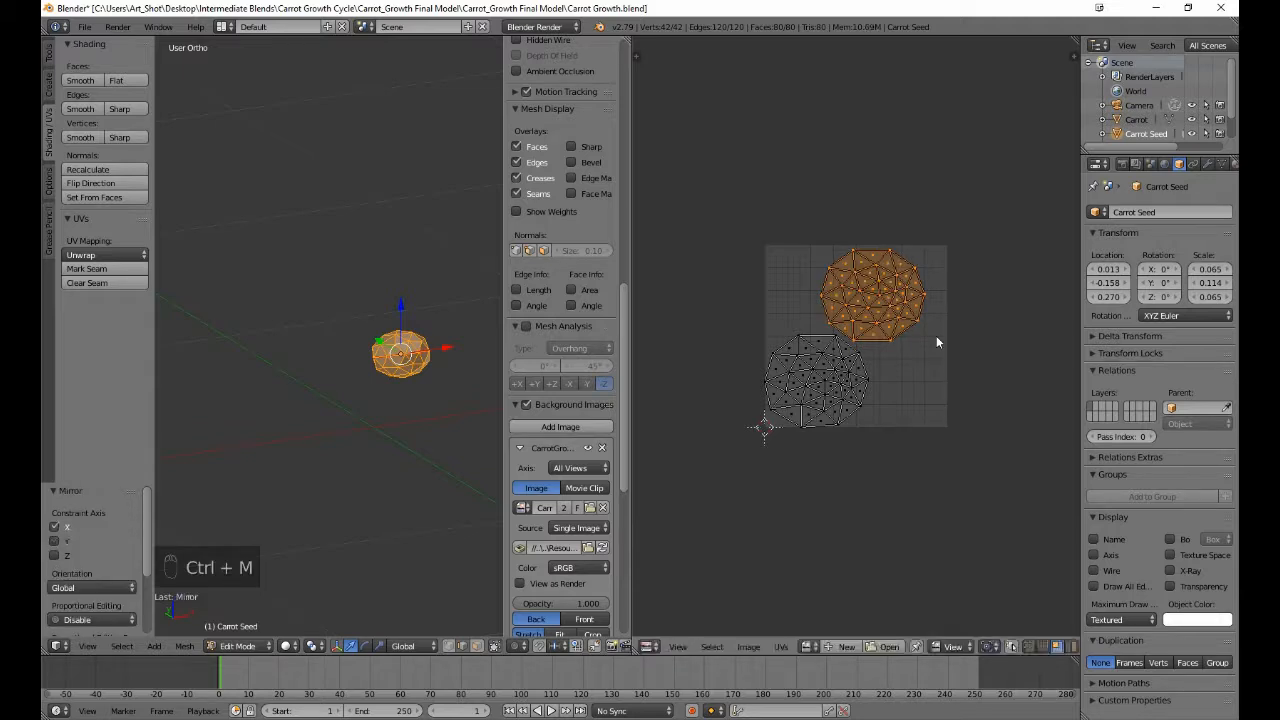
key("g")
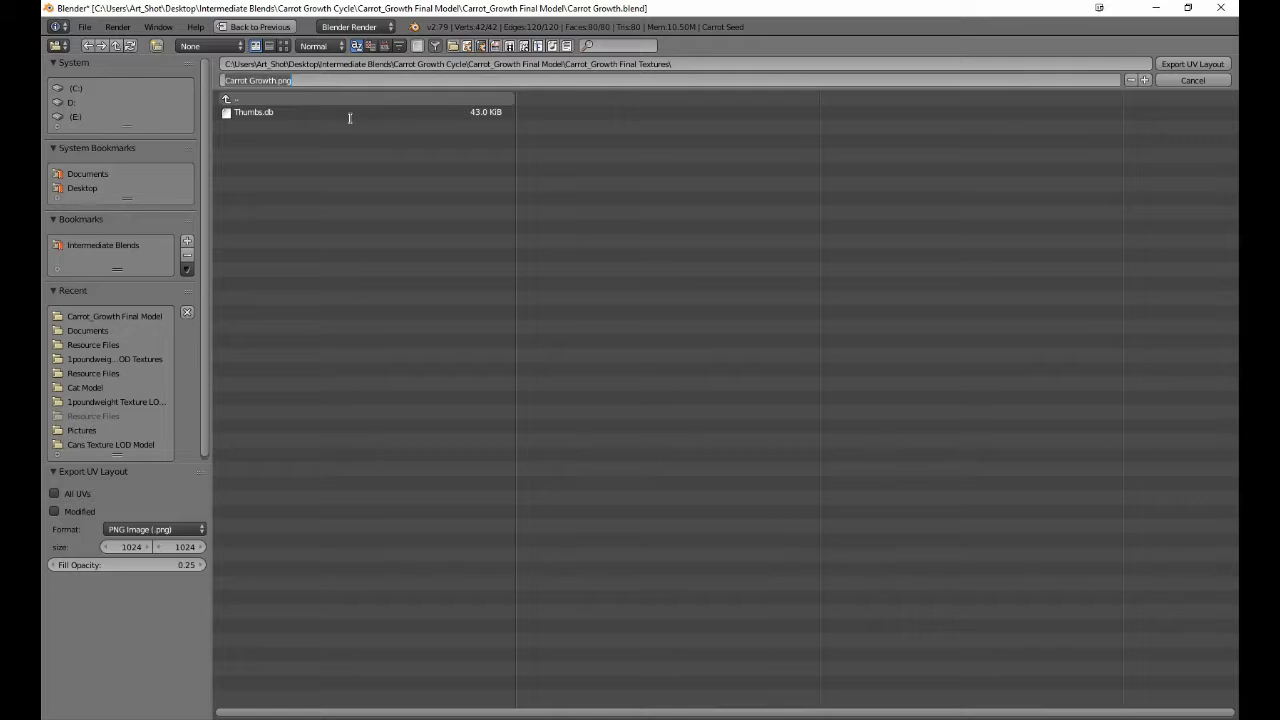
Clear the proposed file name for the seed's exported UV layout.
key("BackSpace")
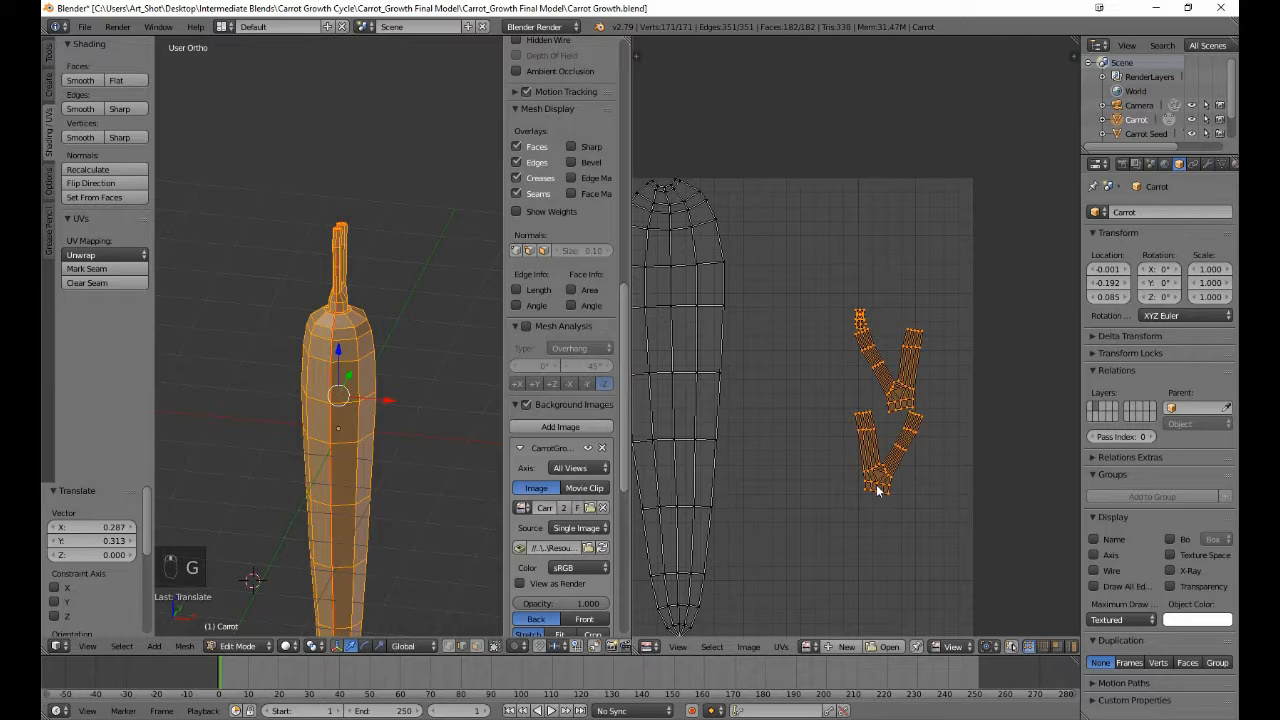
Box-select the small cap piece at the tip of the carrot's stem UVs and start moving it.
key("a")
scroll(877, 487, "up", 2)
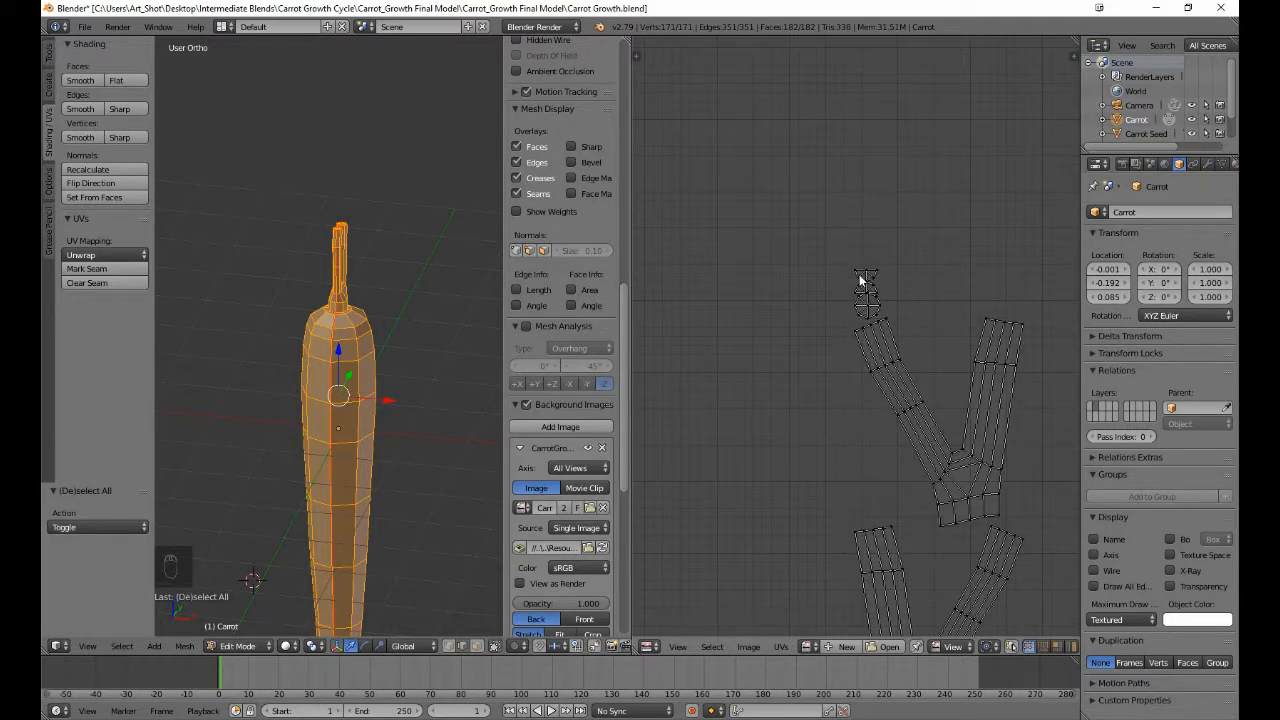
middle_click_drag(385, 270, 387, 334)
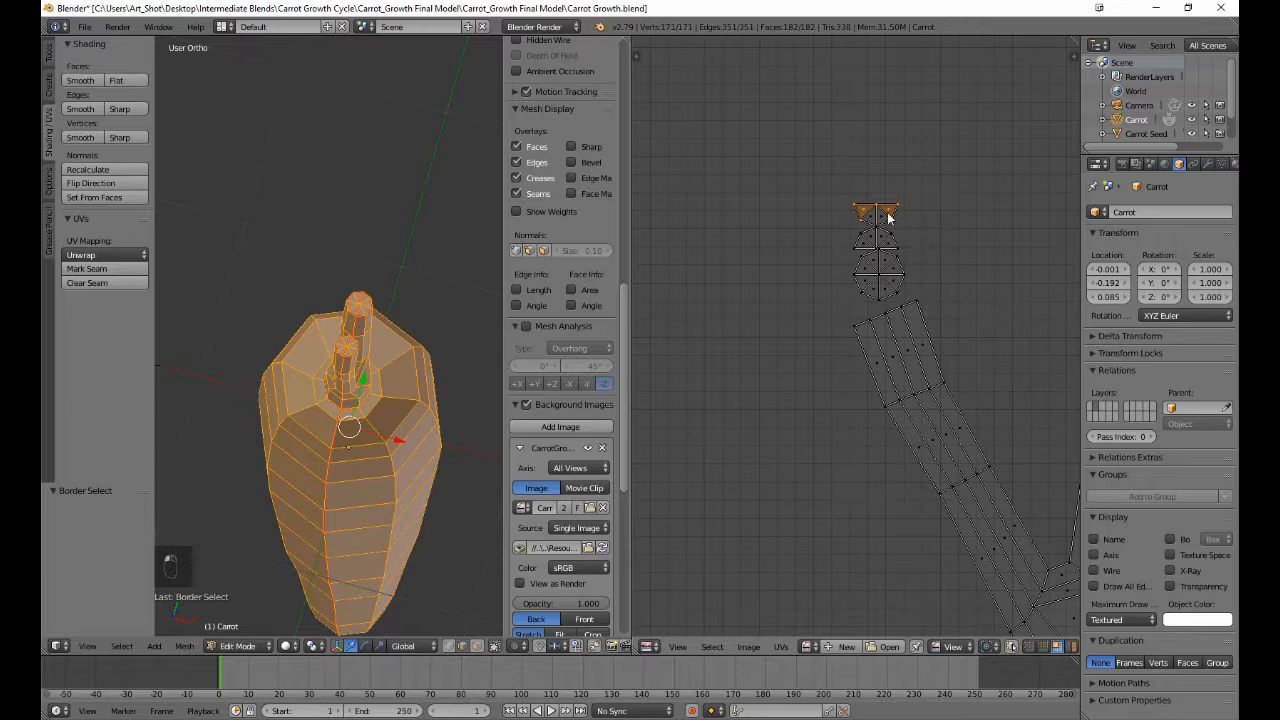
key("b")
left_click_drag(854, 207, 891, 227)
key("g")
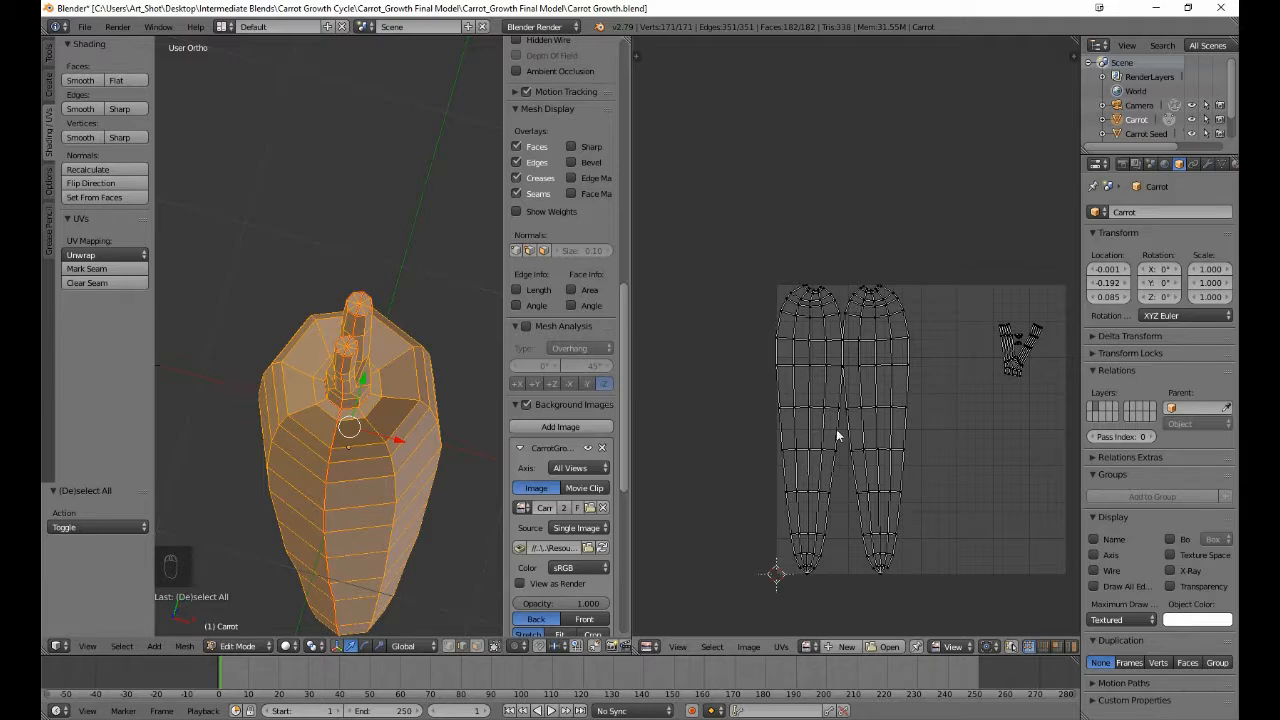
Select the left carrot-body UV island, mirror it along X and move it 0.231 along X onto the other half.
left_click(1057, 646)
key("b")
left_click_drag(757, 263, 838, 592)
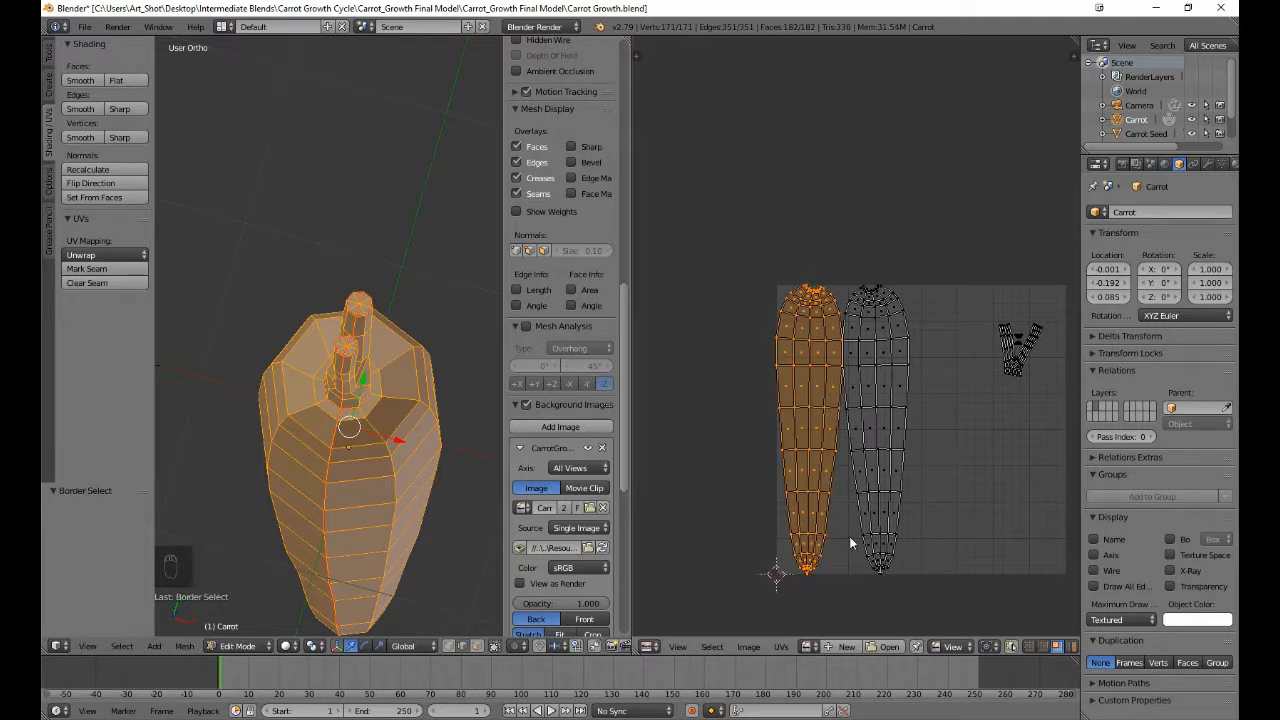
key("ctrl+m")
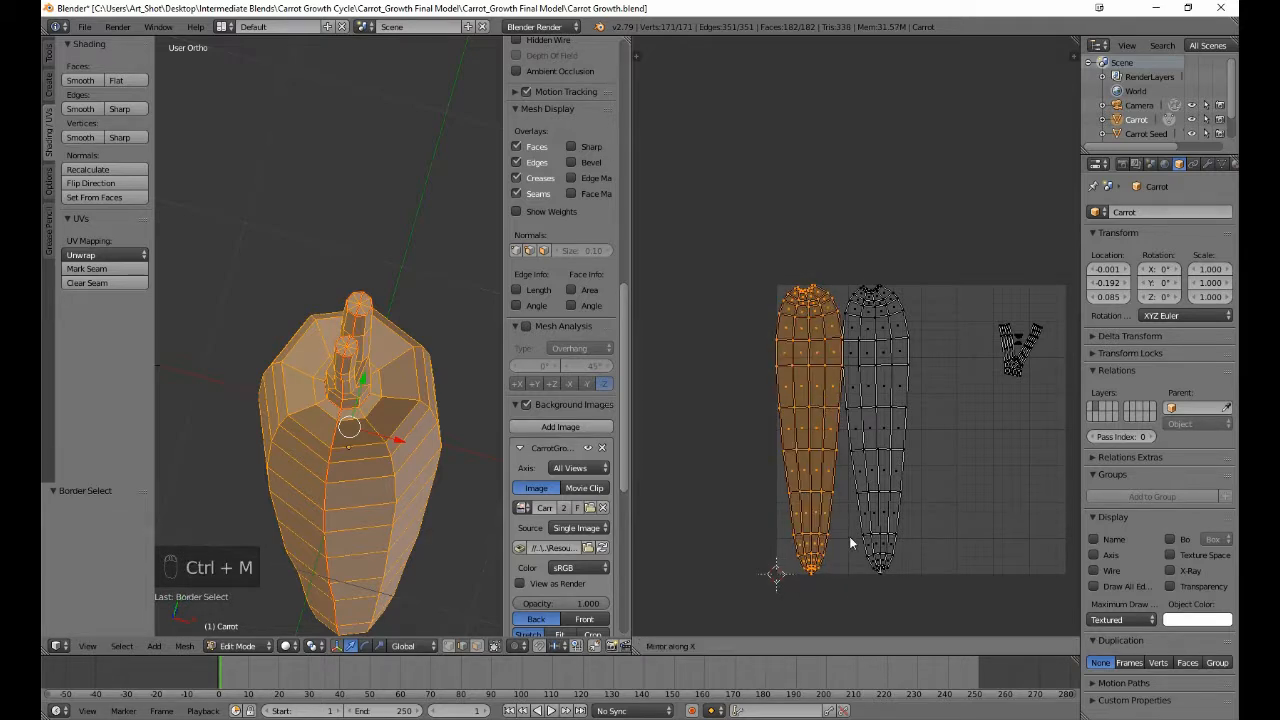
left_click(849, 537)
key("g")
left_click(916, 536)
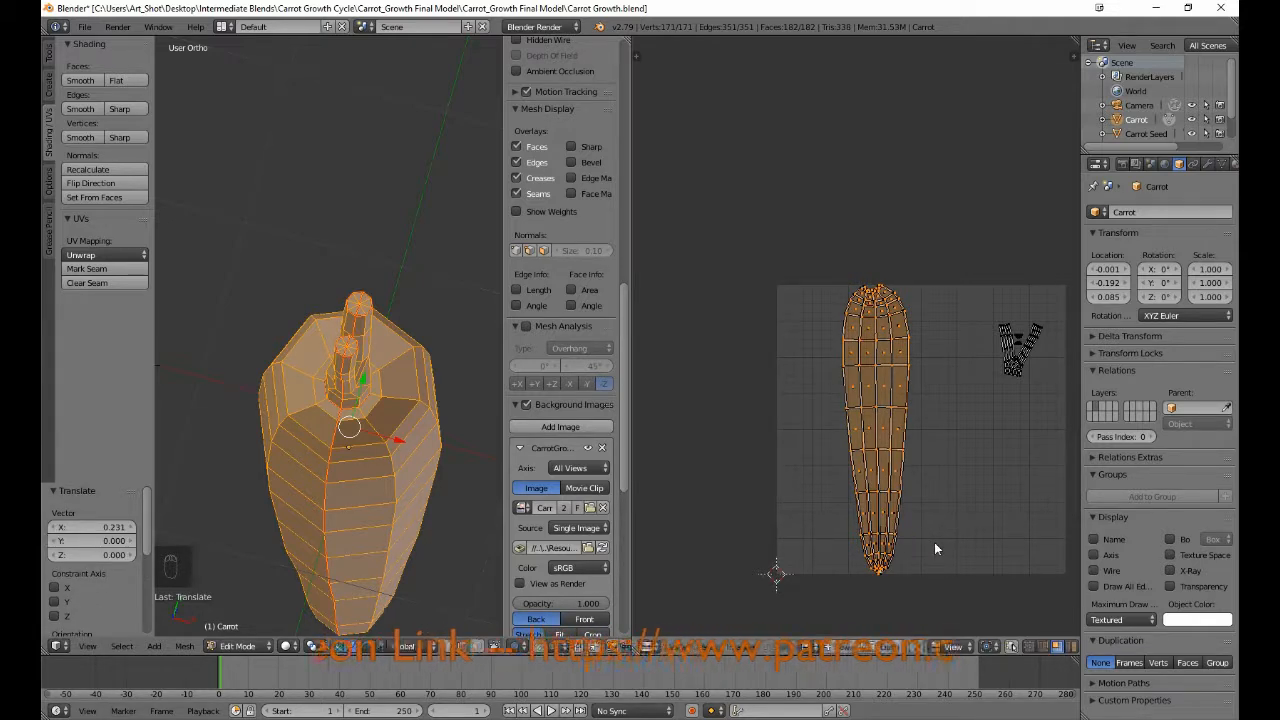
Fine-align the overlaid carrot-body island with rotations of about -0.566°, -0.431° and 0.303° and a 0.002 shift along X.
key("r")
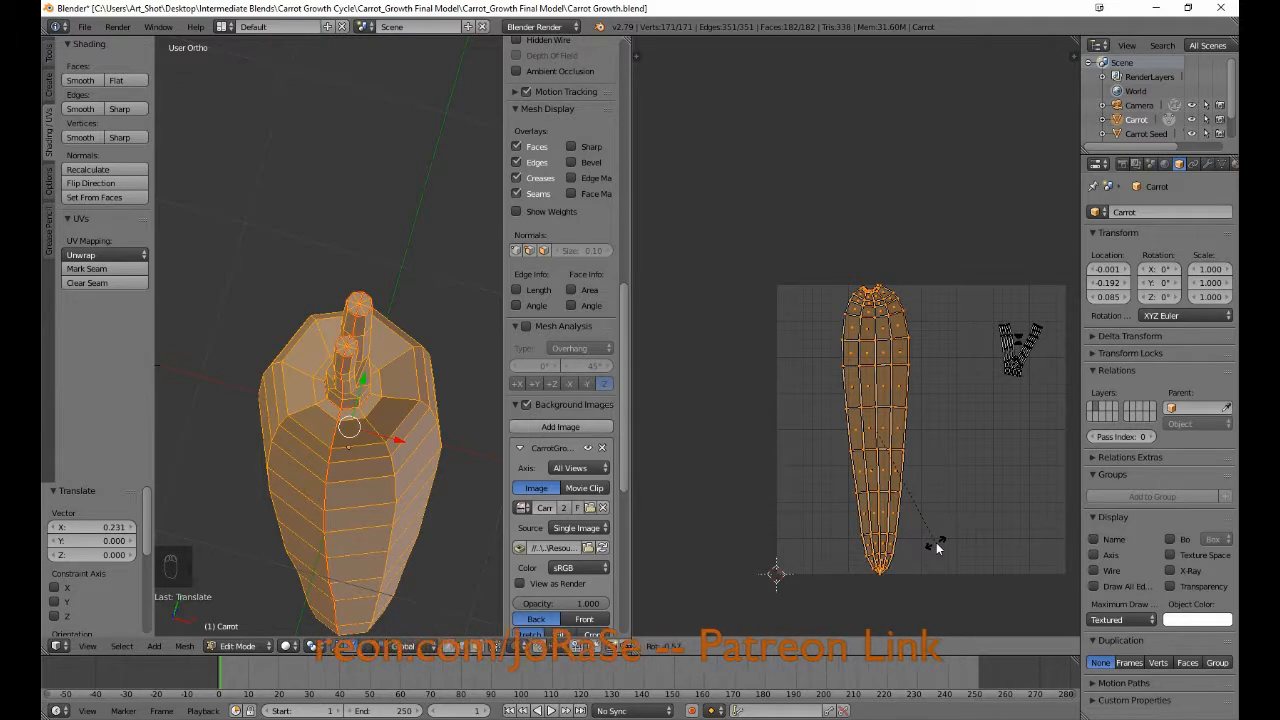
left_click(937, 547)
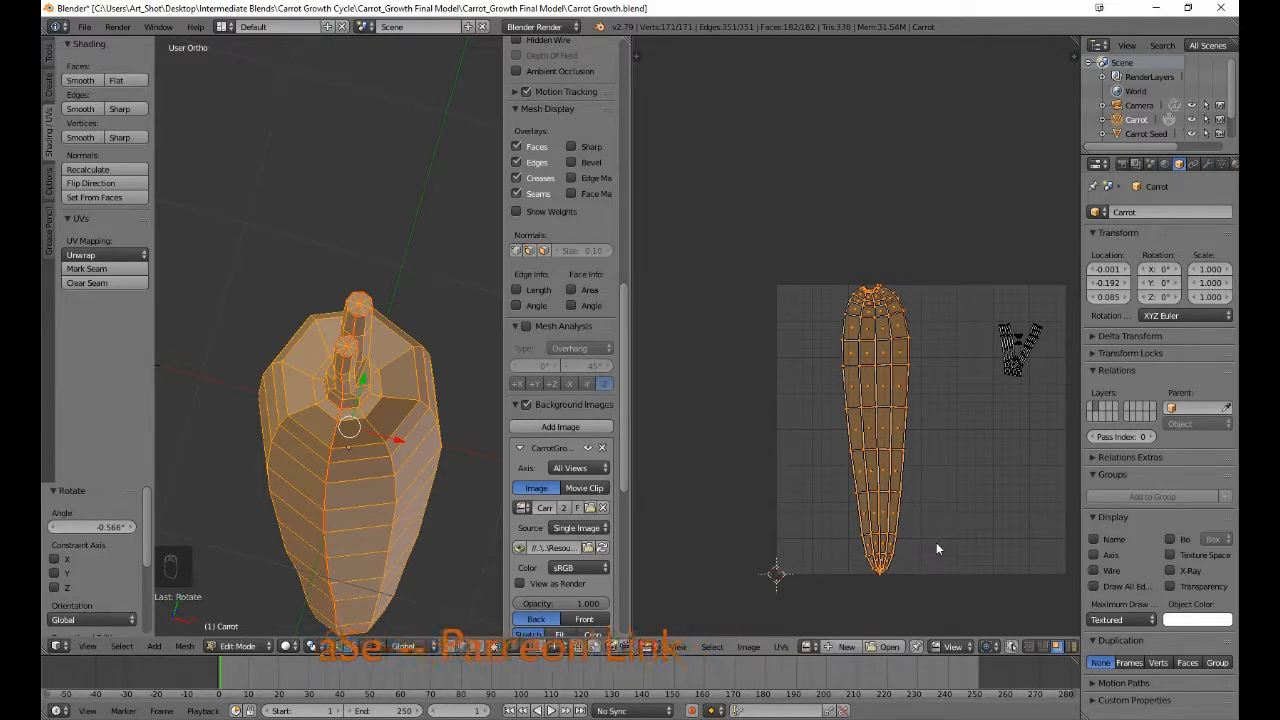
key("r")
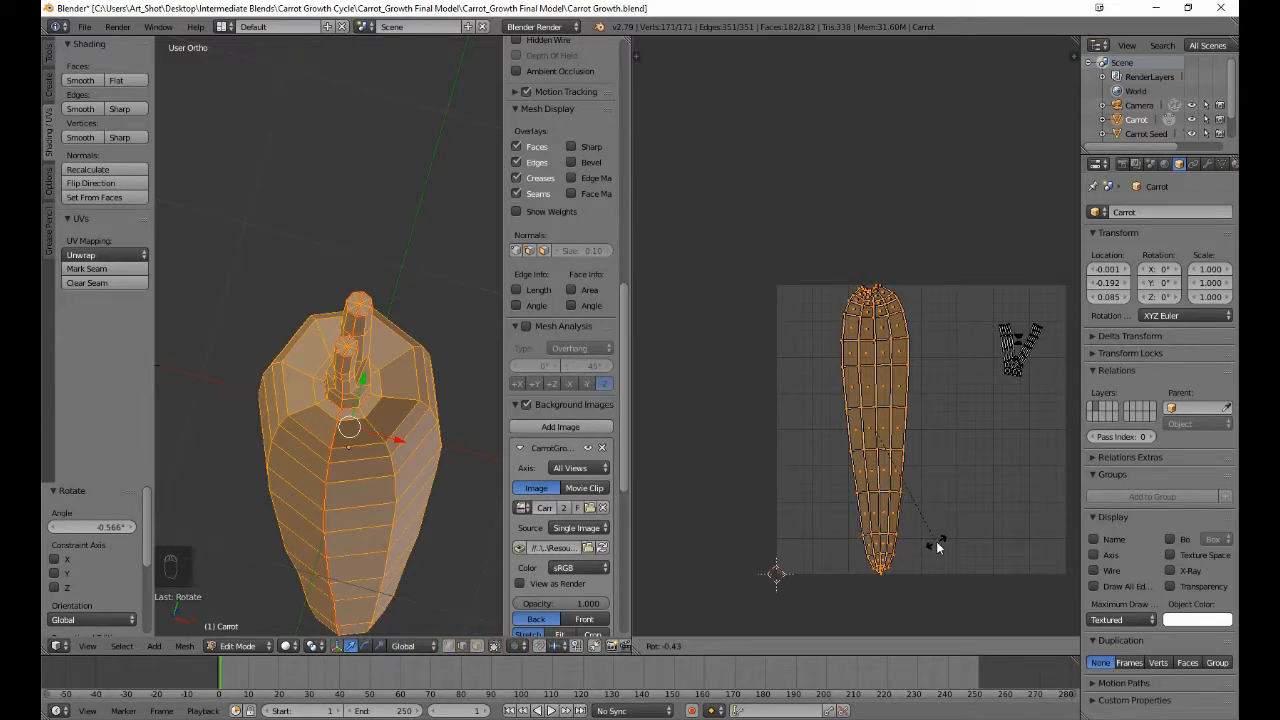
left_click(937, 545)
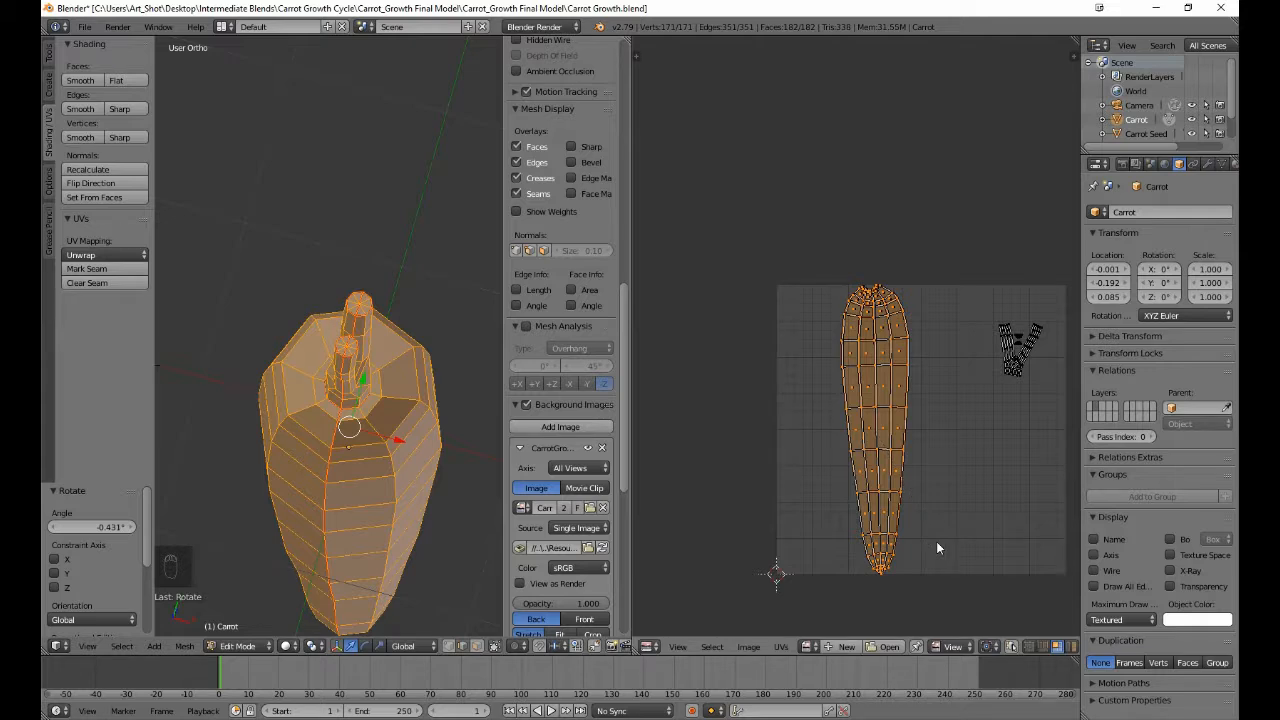
key("g")
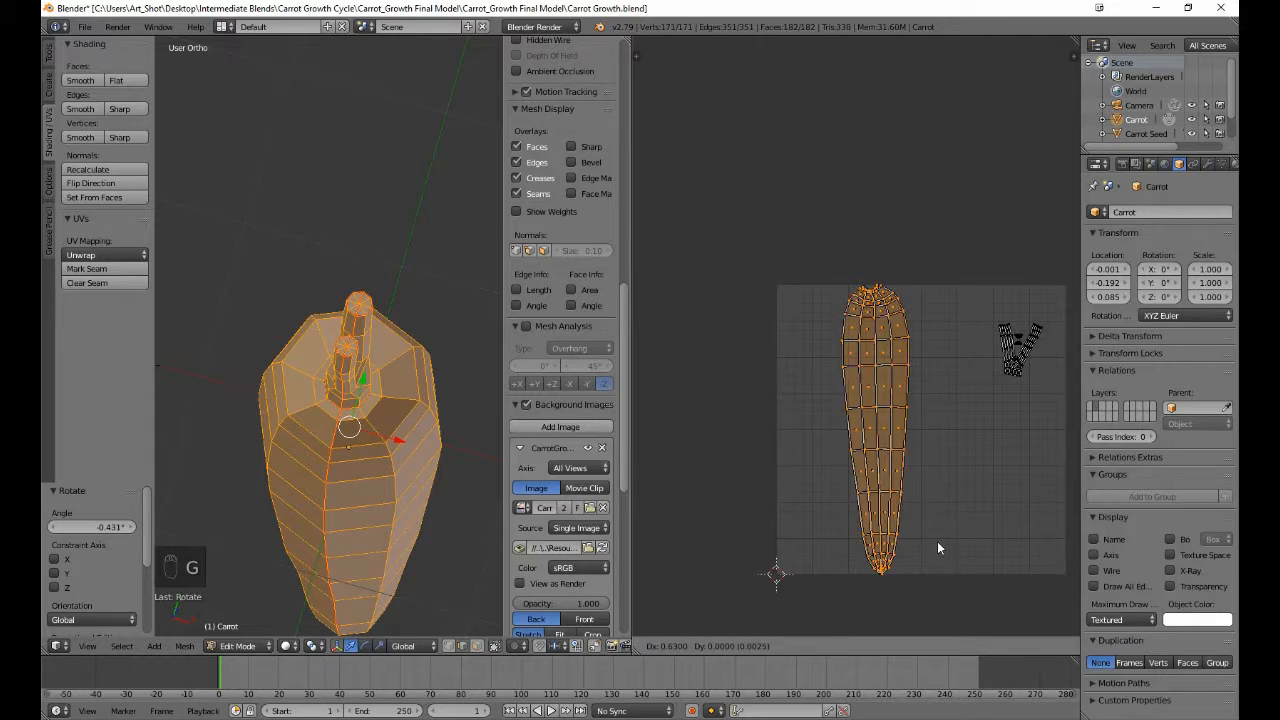
left_click(937, 548)
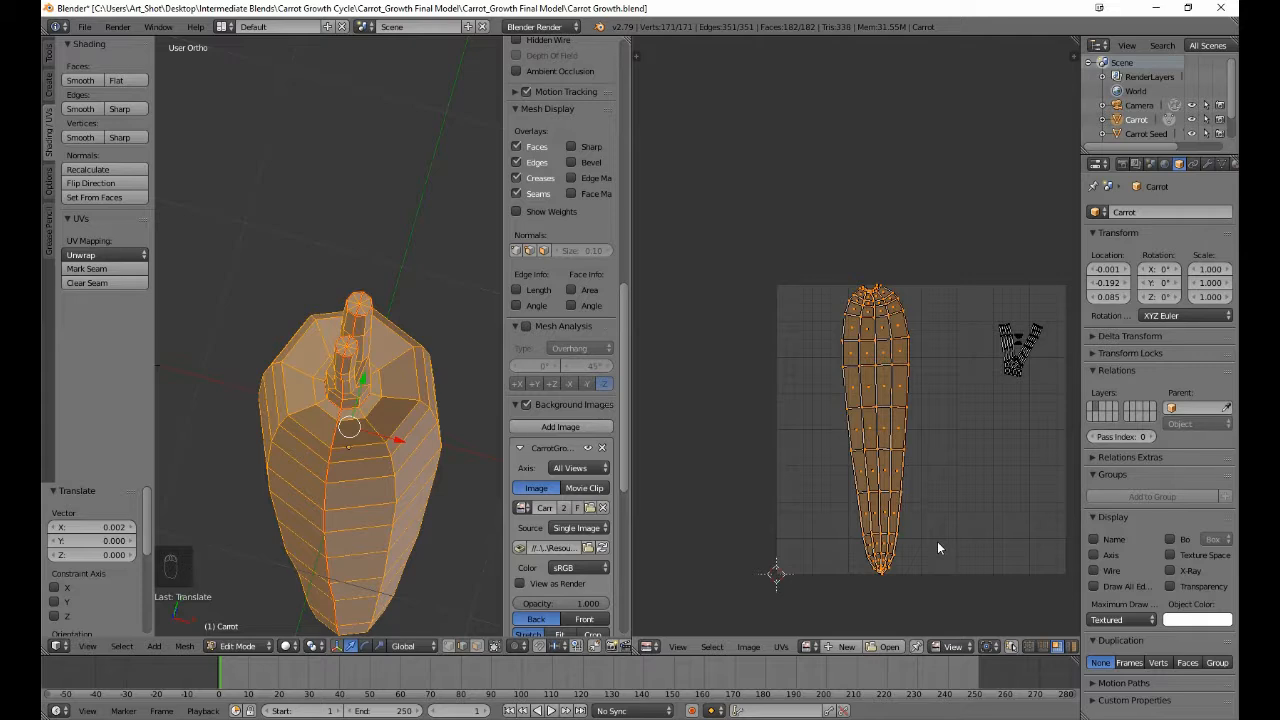
key("r")
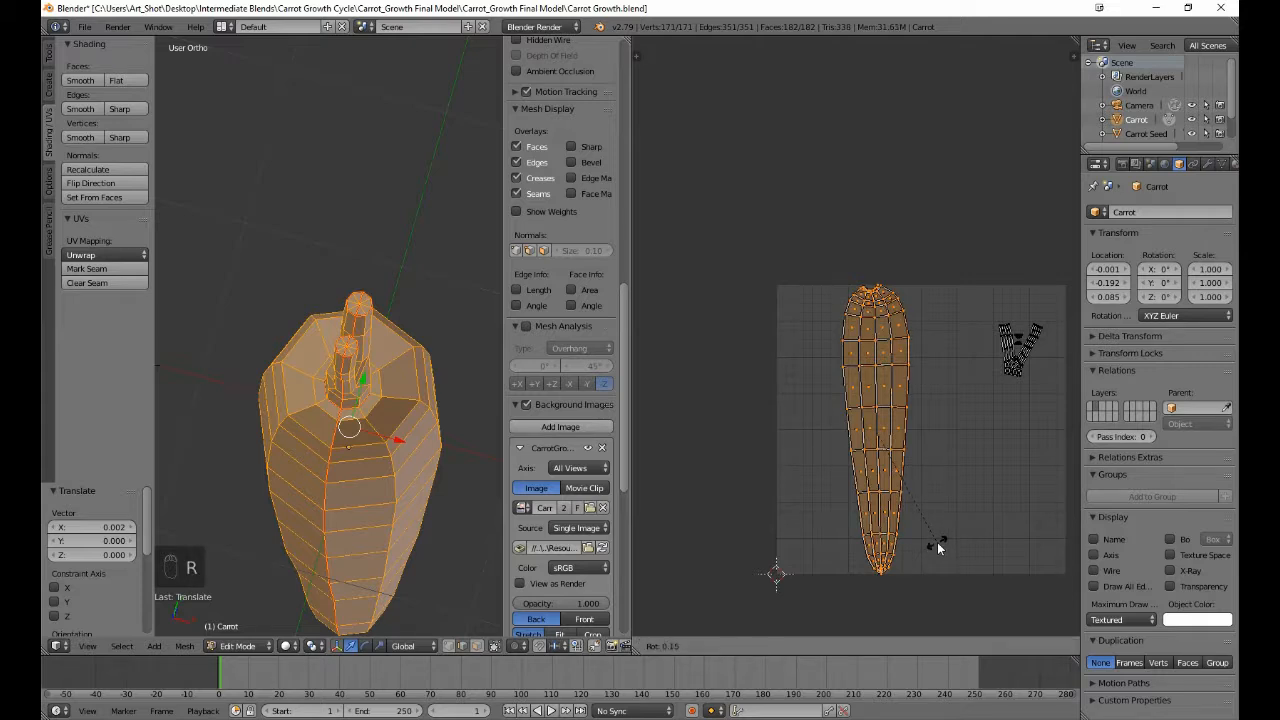
left_click(938, 548)
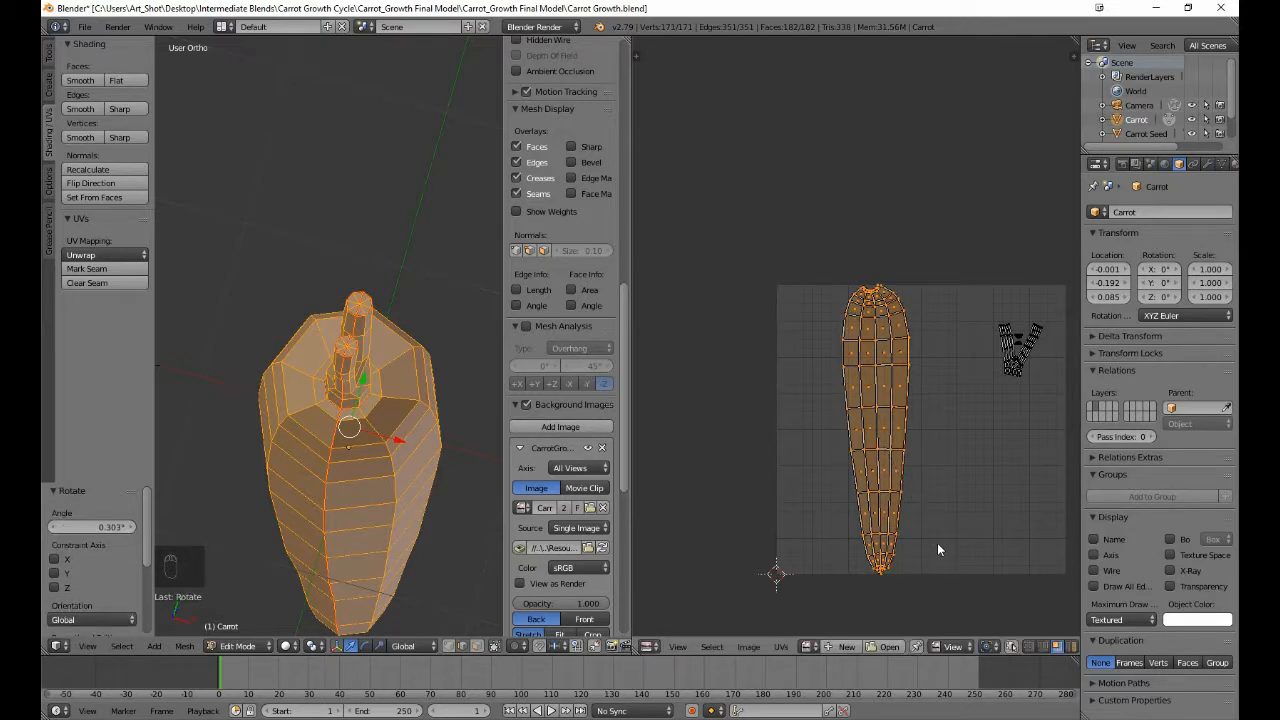
Box-select the overlapping vertices at the inner tip of the carrot top's left notch and scale them to 0 along X and Y.
scroll(937, 543, "up", 7)
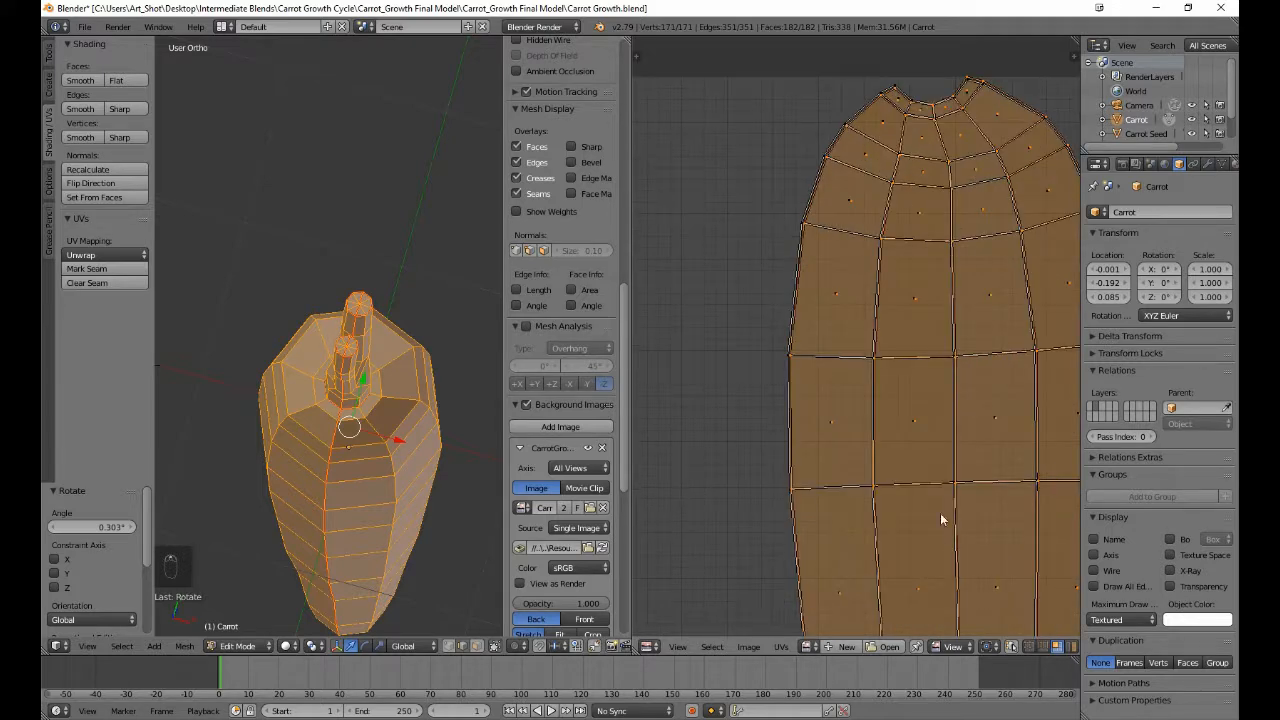
middle_click_drag(914, 326, 741, 490)
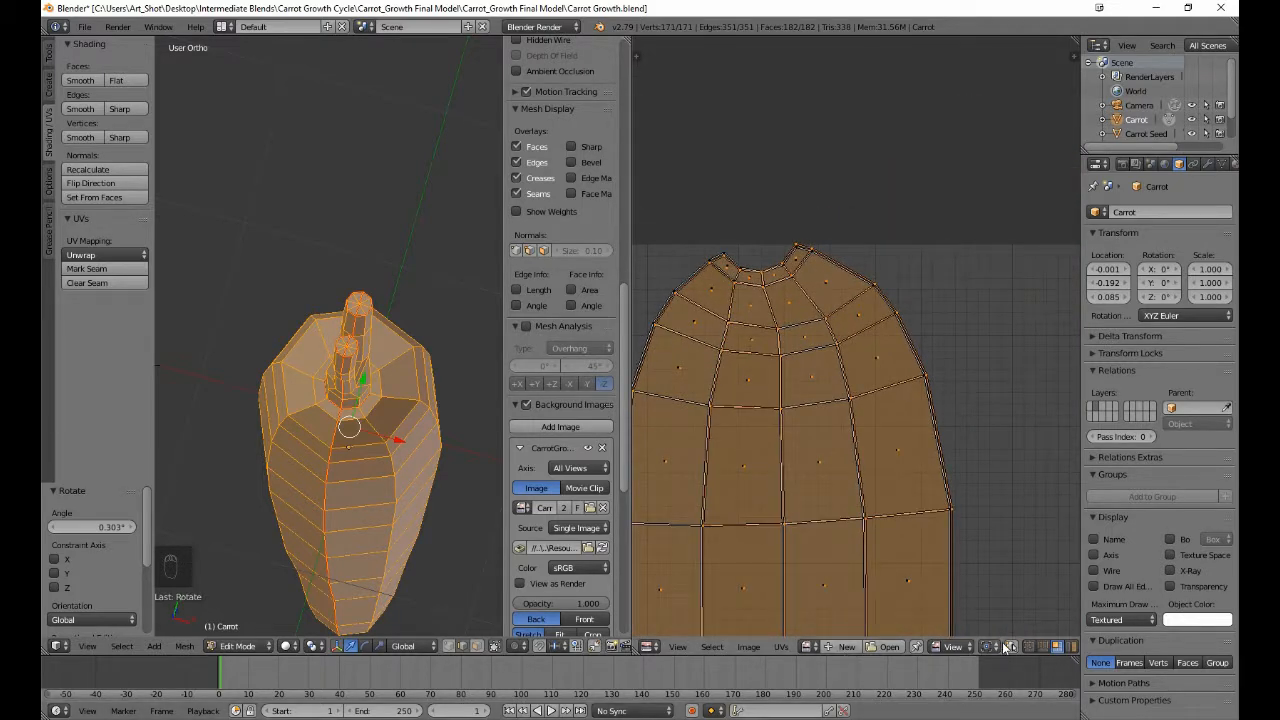
key("a")
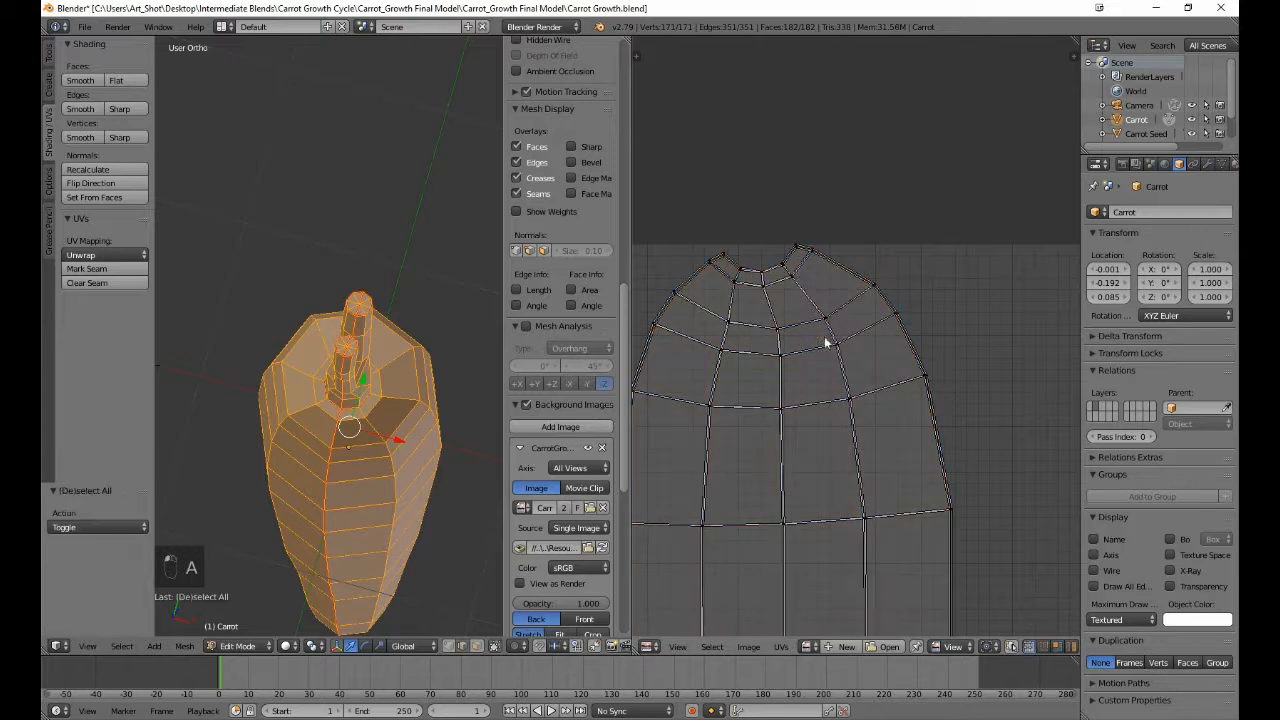
key("b")
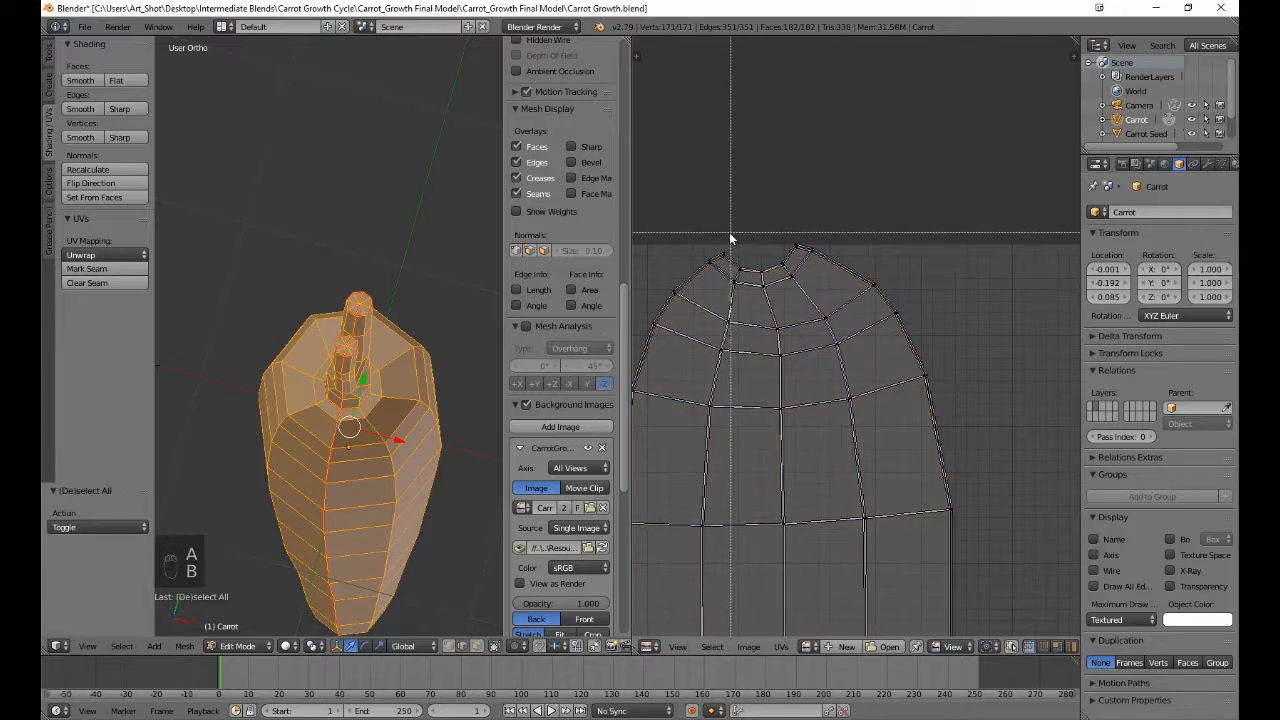
left_click_drag(719, 231, 732, 263)
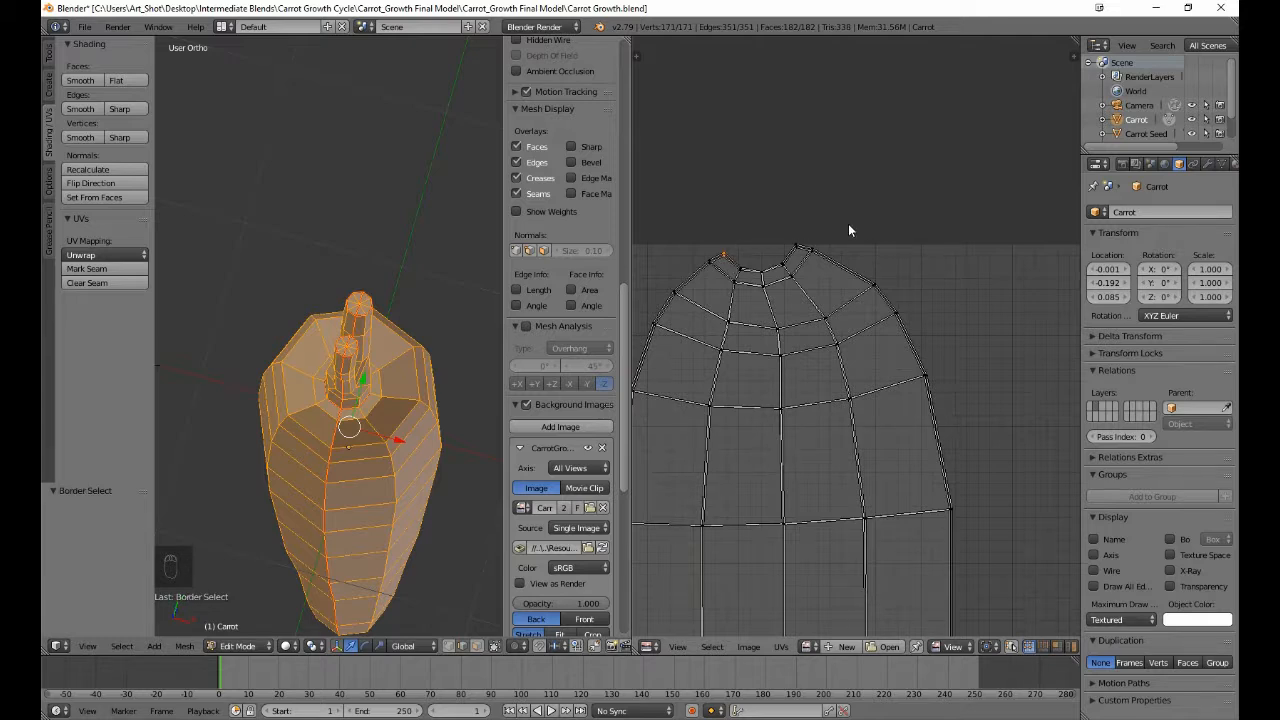
key("s")
key("x")
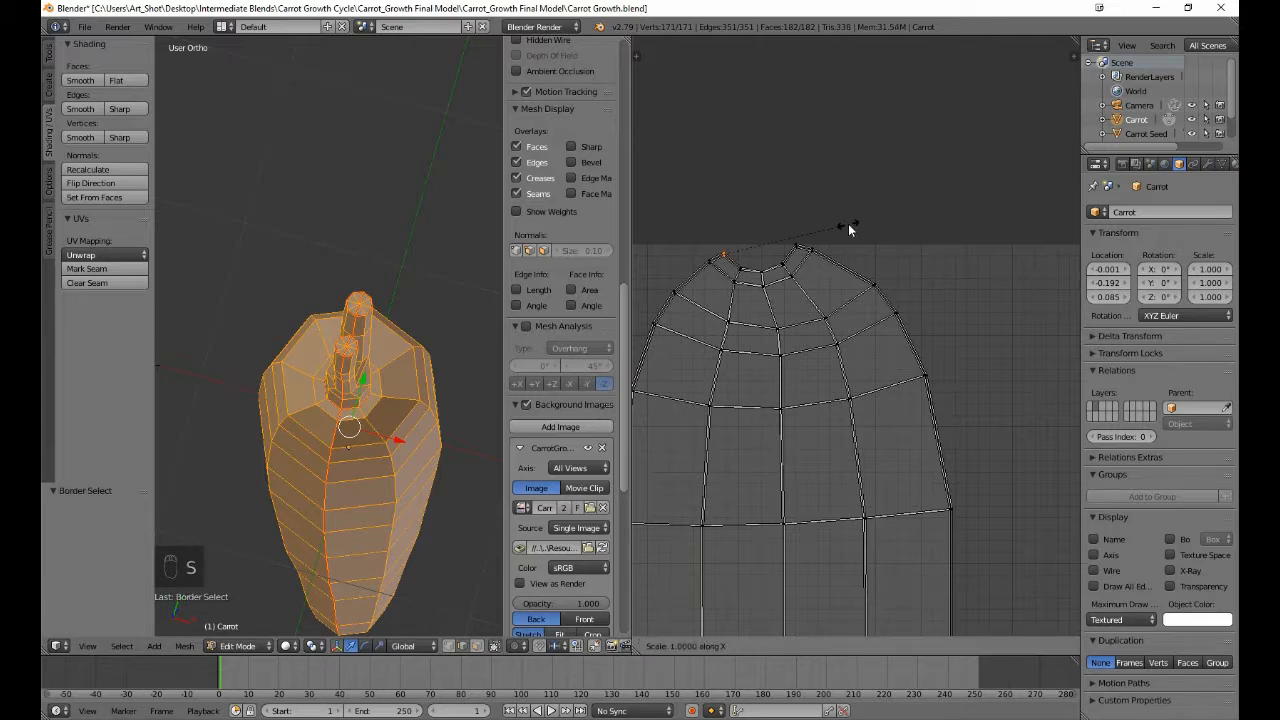
left_click(849, 225)
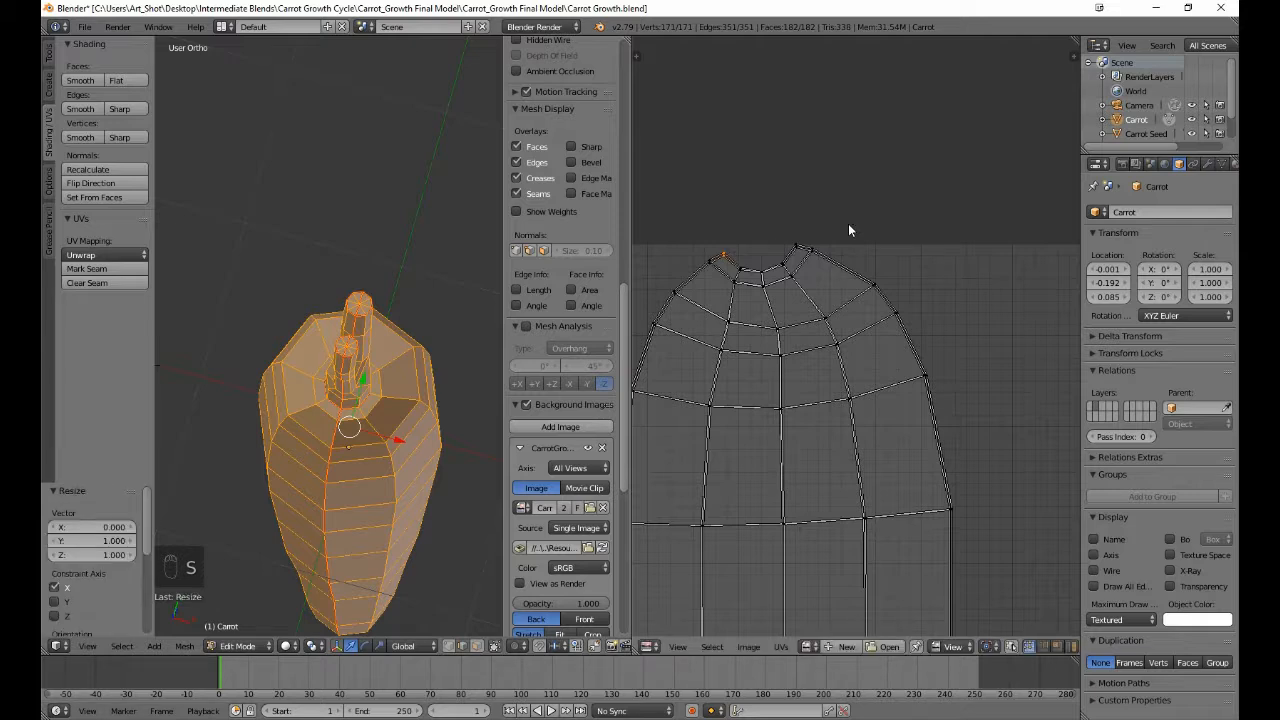
key("s")
left_click(848, 230)
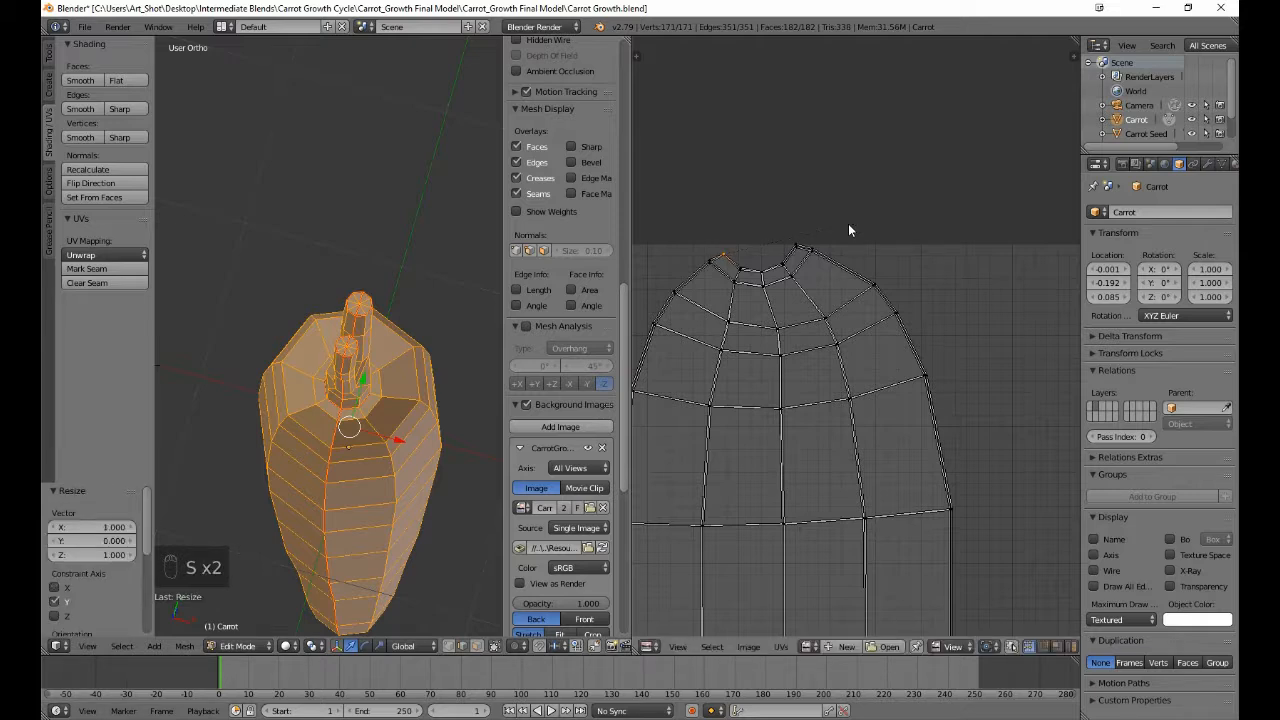
Merge the overlapping vertices on the left side of the carrot island's top notch by scaling each cluster to 0 along X and Y.
key("a")
key("b")
left_click_drag(729, 225, 737, 302)
key("s")
key("s")
key("a")
key("b")
key("s")
key("s")
key("a")
key("b")
key("s")
key("x")
key("0")
key("Return")
key("s")
key("y")
key("0")
key("Return")
Collapse the remaining overlapping vertex clusters around the top notch one by one, scaling each to 0 along X and Y.
key("a")
key("b")
key("s")
key("x")
key("0")
key("Return")
key("s")
key("y")
key("0")
key("Return")
key("a")
key("b")
key("s")
key("x")
key("0")
key("Return")
key("s")
key("y")
key("0")
key("Return")
key("a")
key("b")
key("s")
key("x")
key("0")
key("Return")
key("s")
key("y")
key("0")
key("Return")
key("a")
key("b")
key("s")
key("x")
key("0")
key("Return")
key("a")
key("b")
key("s")
key("x")
key("0")
key("Return")
key("s")
key("y")
key("0")
key("Return")
Collapse the overlapping vertex clusters along the first row below the notch, scaling each to 0 along X and Y.
key("a")
key("b")
left_click_drag(698, 252, 837, 329)
key("s")
key("x")
key("0")
key("Return")
key("s")
key("y")
key("0")
key("Return")
key("a")
key("b")
key("s")
key("x")
key("0")
key("Return")
key("s")
key("y")
key("0")
key("Return")
key("a")
key("b")
key("s")
key("x")
key("0")
key("Return")
key("s")
key("y")
key("0")
key("Return")
key("a")
key("b")
key("s")
key("x")
key("0")
key("Return")
key("s")
key("y")
key("0")
key("Return")
Box-select the overlapping vertices at the right edge just below the notch and scale them to 0 along X and Y.
key("a")
key("b")
left_click_drag(857, 275, 905, 330)
key("s")
key("x")
key("0")
key("Return")
key("s")
key("y")
key("0")
key("Return")
Collapse the overlapping vertices between the right edge and centre column of the second row below the notch to 0 along X and Y.
key("a")
key("b")
key("s")
key("x")
key("0")
key("Return")
key("s")
key("y")
key("0")
key("Return")
key("s")
key("x")
key("0")
key("Return")
key("s")
key("y")
key("0")
key("Return")
Box-select the overlapping vertices on the centre column of the second row below the notch and scale them to 0 along X and Y.
key("a")
key("b")
left_click_drag(764, 345, 793, 360)
key("s")
key("x")
key("0")
key("Return")
key("s")
key("y")
key("0")
key("Return")
Box-select the overlapping vertices left of the centre column in the second row below the notch and scale them to 0 along X and Y.
key("a")
key("n")
key("n")
key("b")
left_click_drag(705, 338, 735, 358)
key("s")
key("x")
key("0")
key("Return")
key("s")
key("y")
key("0")
key("Return")
Box-select the overlapping vertices at the left edge of the second row below the notch and scale them to 0 along X and Y.
key("a")
key("b")
left_click_drag(646, 314, 663, 336)
key("s")
key("x")
key("0")
key("Return")
key("s")
key("y")
key("0")
key("Return")
Box-select the overlapping vertices at the left end of the third row below the notch and scale them to 0 along X and Y.
middle_click_drag(682, 346, 743, 201)
key("a")
key("b")
key("s")
key("x")
key("0")
key("Return")
key("s")
left_click_drag(674, 232, 777, 297)
key("y")
key("0")
key("Return")
Collapse the next overlapping vertices toward the centre of the third row below the notch by scaling them to 0 along X and Y.
key("a")
key("b")
key("s")
key("x")
key("0")
key("Return")
key("s")
key("y")
key("0")
key("Return")
key("a")
key("s")
key("y")
key("0")
key("Return")
Box-select the overlapping vertices right of the centre column in the third row below the notch and scale them to 0 along X and Y.
key("a")
key("b")
left_click_drag(890, 240, 926, 276)
key("s")
key("x")
key("0")
key("Return")
key("s")
key("y")
key("0")
key("Return")
Box-select the overlapping vertices at the right edge of the third row below the notch and scale them to 0 along X and Y.
key("a")
key("b")
left_click_drag(968, 214, 1000, 254)
key("s")
key("x")
key("0")
key("y")
key("0")
key("Return")
Box-select the overlapping vertices at the right edge of the fourth row below the notch and scale them to 0 along X and Y.
key("a")
key("b")
left_click_drag(994, 342, 1040, 384)
key("s")
key("x")
key("0")
key("Return")
key("s")
key("y")
key("0")
key("Return")
Box-select the overlapping vertices right of the centre column in the fourth row below the notch and scale them to 0 along X and Y.
key("a")
key("b")
left_click_drag(905, 352, 942, 395)
key("s")
key("x")
key("0")
key("Return")
key("s")
key("y")
key("0")
key("Return")
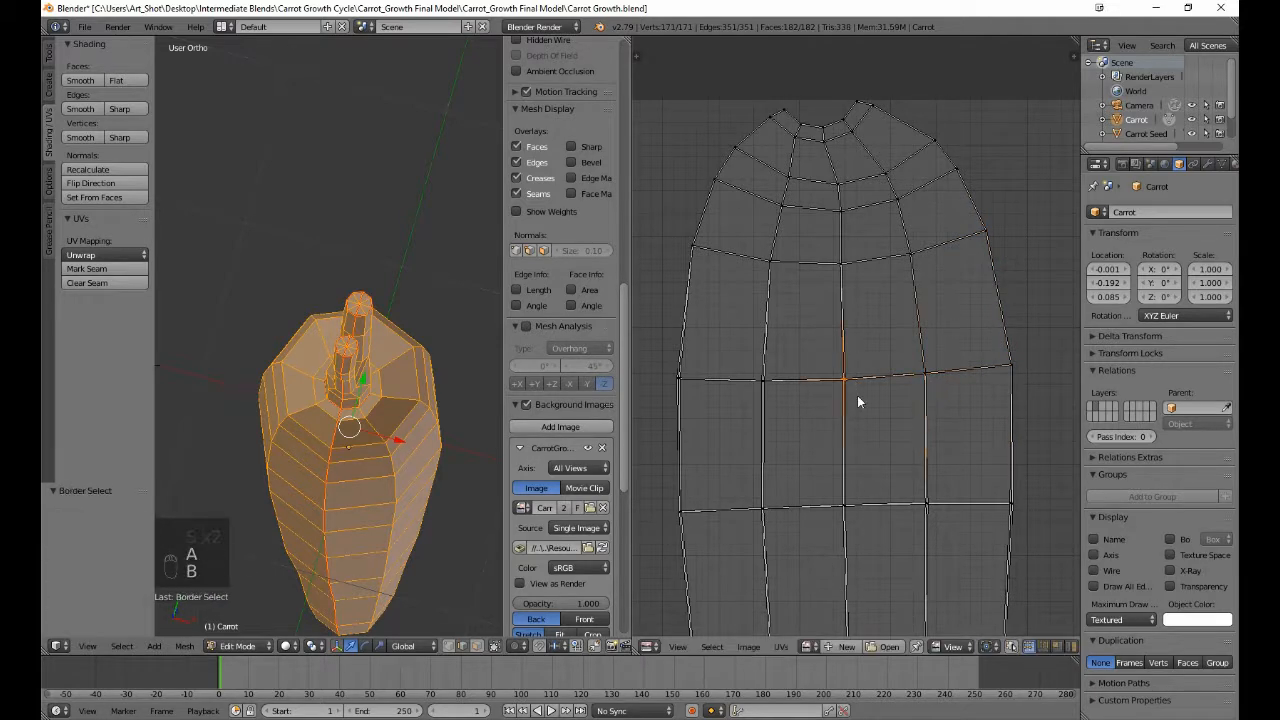
Box-select the overlapping vertices at the left edge of the fourth row below the notch and scale them to 0 along X and Y.
key("a")
key("b")
left_click_drag(660, 352, 695, 398)
key("s")
key("x")
key("0")
key("Return")
key("s")
key("y")
key("0")
key("Return")
Box-select the overlapping vertices at the left edge of the fifth row below the notch and scale them to 0 along X and Y.
key("a")
key("b")
left_click_drag(659, 477, 724, 557)
key("s")
key("x")
key("0")
key("Return")
key("s")
key("y")
key("0")
key("Return")
Box-select the overlapping vertices left of the centre column in the fifth row below the notch and scale them to 0 along X and Y.
key("a")
key("b")
key("s")
left_click_drag(744, 484, 885, 547)
key("x")
key("0")
key("Return")
key("s")
key("y")
key("0")
key("Return")
Box-select the overlapping vertices on the centre column in the fifth row below the notch and scale them to 0 along X and Y.
key("a")
key("b")
key("s")
key("x")
key("0")
key("Return")
key("s")
key("y")
key("0")
key("Return")
Box-select the overlapping vertices right of the centre column in the fifth row below the notch and scale them to 0 along X and Y.
key("a")
key("b")
left_click_drag(908, 490, 1028, 566)
key("s")
key("x")
key("0")
key("Return")
key("s")
key("y")
key("0")
key("Return")
Box-select the overlapping vertices at the right edge of the fifth row below the notch and scale them to 0 along X and Y.
key("a")
key("b")
key("s")
key("x")
key("0")
key("Return")
key("s")
key("y")
key("0")
key("Return")
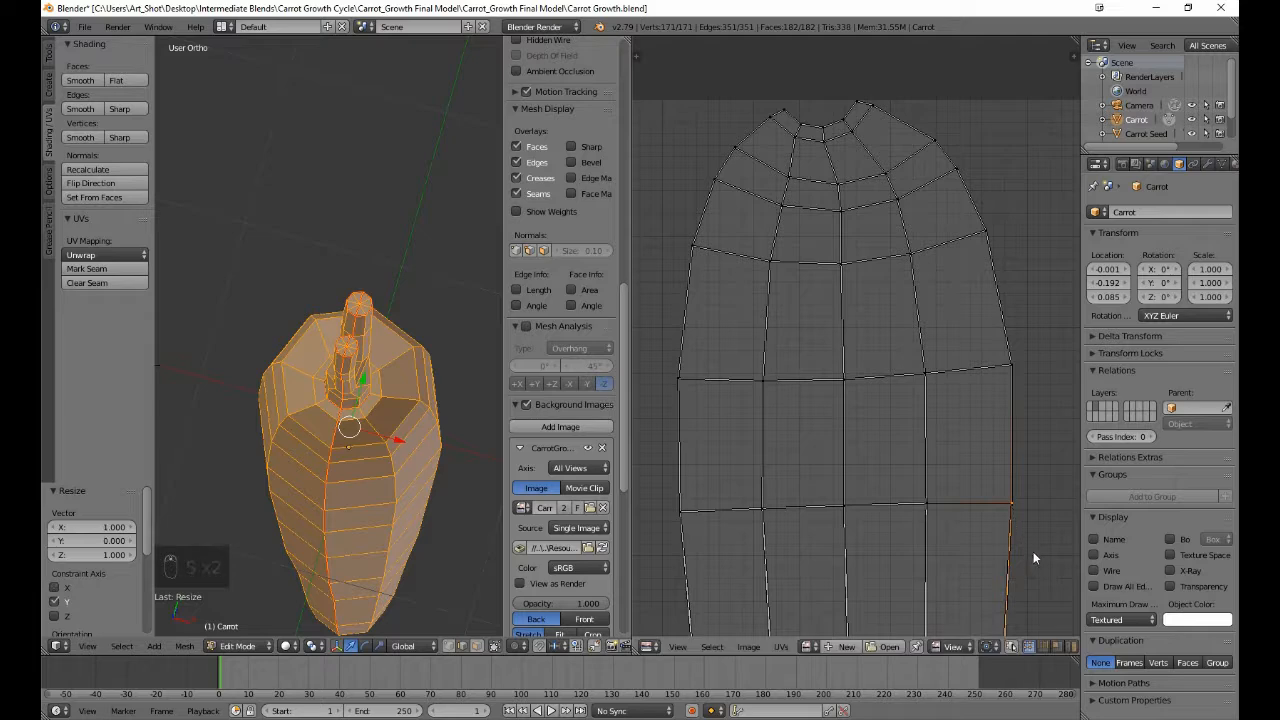
Box-select the overlapping vertices at the right edge of the sixth row below the notch and scale them to 0 along X and Y.
middle_click_drag(1033, 555, 1005, 132)
key("a")
key("b")
left_click_drag(965, 253, 996, 304)
key("s")
key("x")
key("0")
key("Return")
key("s")
key("y")
key("0")
key("Return")
Box-select the overlapping vertices right of the centre column in the sixth row below the notch and scale them to 0 along X and Y.
key("a")
key("b")
left_click_drag(884, 272, 915, 312)
key("s")
key("x")
key("0")
key("Return")
key("s")
key("y")
key("0")
key("Return")
Box-select the overlapping vertices on the centre column in the sixth row below the notch and scale them to 0 along X and Y.
key("a")
key("b")
left_click_drag(806, 270, 834, 329)
key("s")
key("x")
key("0")
key("Return")
key("s")
key("y")
key("0")
key("Return")
Box-select the overlapping vertices left of the centre column and at the left edge of the sixth row below the notch and scale them to 0 along Y.
key("a")
key("b")
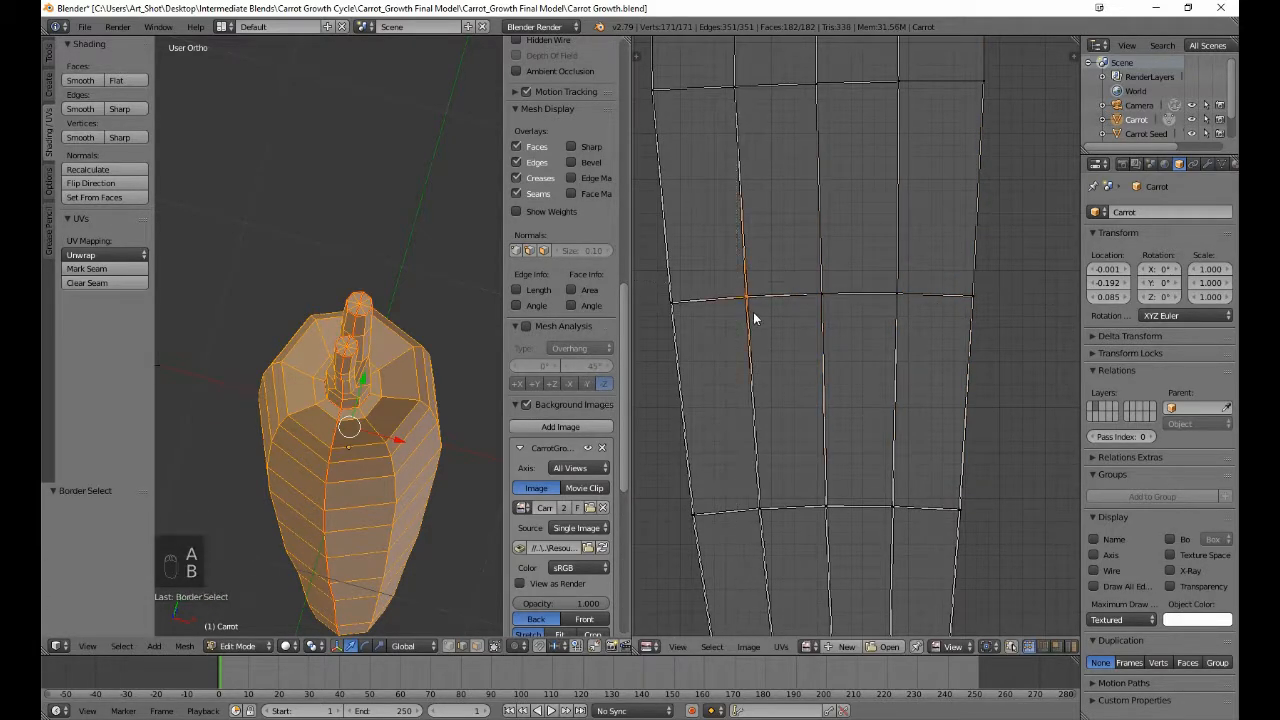
left_click_drag(663, 271, 690, 330)
key("s")
key("y")
key("0")
key("Return")
Box-select the overlapping vertices at the left edge of the seventh row below the notch and scale them to 0 along X and Y.
key("a")
key("b")
left_click_drag(676, 484, 725, 547)
key("s")
key("x")
key("0")
key("Return")
key("s")
key("y")
key("0")
key("Return")
Box-select the overlapping vertices left of the centre column in the seventh row below the notch and scale them to 0 along X and Y.
key("a")
key("b")
left_click_drag(746, 480, 779, 525)
key("s")
key("x")
key("0")
key("Return")
key("s")
key("y")
key("0")
key("Return")
Box-select the overlapping vertices on the centre column in the seventh row below the notch and scale them to 0 along X and Y.
key("a")
key("b")
left_click_drag(811, 482, 842, 536)
key("s")
key("x")
key("0")
key("Return")
key("s")
key("y")
key("0")
key("Return")
Box-select the overlapping vertices right of the centre column in the seventh row below the notch and scale them to 0 along X and Y.
key("a")
key("b")
key("s")
key("x")
key("0")
left_click_drag(878, 484, 967, 535)
key("Return")
key("s")
key("y")
key("0")
key("Return")
Box-select the overlapping vertices at the right edge of the seventh row below the notch and scale them to 0 along X and Y.
key("a")
key("b")
key("s")
key("x")
key("0")
key("Return")
key("s")
key("y")
key("0")
key("Return")
Clear the UV selection and box-select the overlapping vertices at the right edge of a lower row, where the carrot island narrows.
middle_click_drag(967, 535, 968, 107)
key("a")
key("b")
left_click_drag(922, 268, 996, 320)
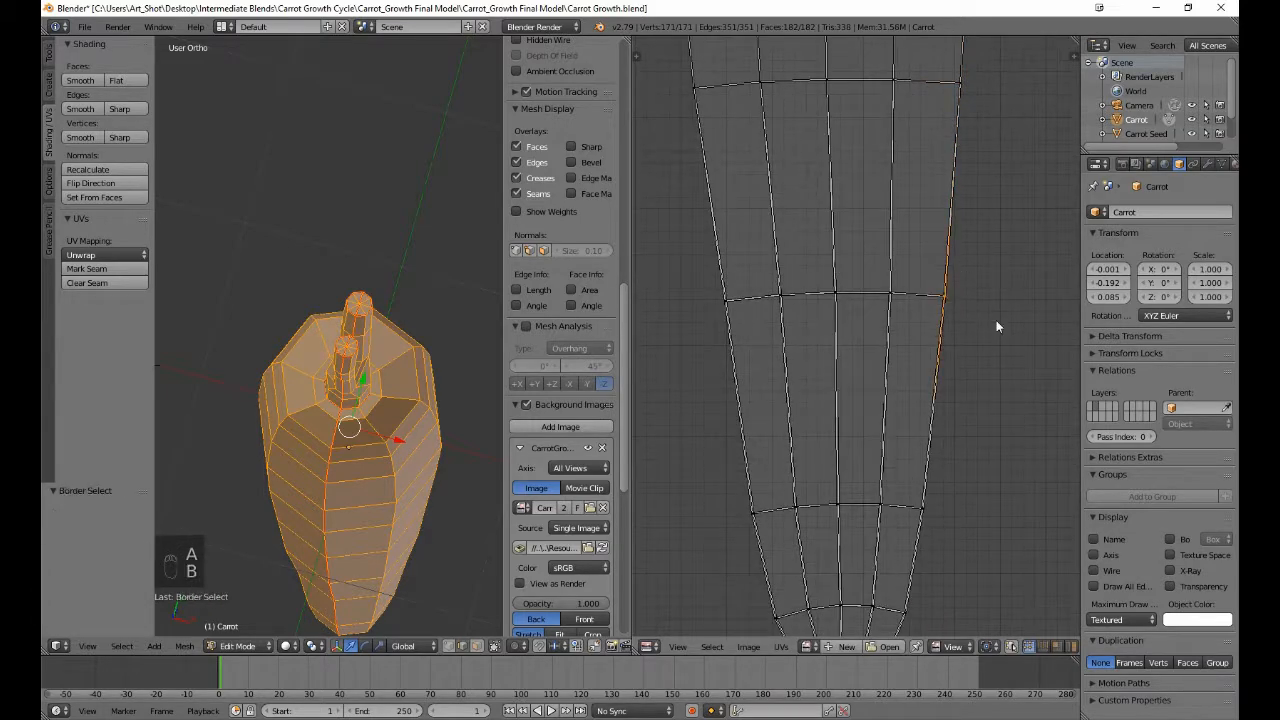
Scale the selected right-edge vertices in the fourth row above the carrot island's tip to 0 along X and Y.
key("s")
key("x")
key("0")
key("Return")
key("s")
key("y")
key("0")
key("Return")
Box-select the overlapping vertices right of the centre column in the fourth row above the tip and scale them to 0 along X and Y.
key("a")
key("b")
left_click_drag(881, 276, 902, 321)
key("s")
key("x")
key("0")
key("Return")
key("s")
key("y")
key("0")
key("Return")
Box-select the overlapping centre-column vertices in the fourth row above the tip and collapse them by scaling to 0.
key("a")
key("b")
left_click_drag(824, 271, 852, 327)
key("s")
key("x")
key("0")
key("Return")
key("s")
Box-select the overlapping vertices left of the centre column in the fourth row above the tip and scale them to 0 along X and Y.
key("a")
key("b")
left_click_drag(768, 278, 793, 321)
key("s")
key("x")
key("0")
key("Return")
key("s")
key("y")
key("0")
key("Return")
Box-select the overlapping vertices at the left edge of the third row above the tip and scale them to 0 along X and Y.
key("a")
key("b")
left_click_drag(741, 489, 768, 540)
key("s")
key("x")
key("0")
key("Return")
key("s")
key("y")
key("0")
key("Return")
Box-select the overlapping vertices left of the centre column in the third row above the tip and scale them to 0 along X and Y.
key("a")
key("b")
left_click_drag(782, 490, 805, 529)
key("s")
key("x")
key("0")
key("Return")
key("s")
key("y")
key("0")
key("Return")
Box-select the overlapping centre-column vertices in the third row above the tip and scale them to 0 along X and Y.
key("a")
key("b")
key("s")
key("x")
left_click_drag(825, 486, 941, 530)
key("0")
key("Return")
key("s")
key("y")
key("0")
key("Return")
Box-select the overlapping vertices right of the centre column in the third row above the tip and scale them to 0 along X and Y.
key("a")
key("b")
key("s")
key("x")
key("0")
key("Return")
key("s")
key("y")
key("0")
key("Return")
Box-select the overlapping vertices at the right edge of the third row above the tip and scale them to 0 along X and Y.
key("a")
key("b")
key("s")
key("x")
key("0")
key("Return")
key("s")
key("y")
key("0")
key("Return")
Box-select the overlapping vertices at the right edge of the second row above the tip and scale them to 0 along X and Y.
key("a")
middle_click_drag(925, 585, 930, 433)
key("b")
left_click_drag(896, 440, 936, 484)
key("s")
key("x")
key("0")
key("Return")
key("s")
key("y")
key("0")
key("Return")
Box-select the overlapping vertices right of the centre column in the second row above the tip and scale them to 0 along X and Y.
key("a")
key("b")
key("s")
left_click_drag(866, 438, 840, 467)
key("x")
key("0")
key("Return")
key("s")
key("y")
key("0")
key("Return")
Box-select the overlapping centre-column vertices in the second row above the tip and scale them to 0 along X and Y.
key("a")
key("b")
key("s")
key("x")
key("0")
key("Return")
key("s")
key("y")
key("0")
key("Return")
Box-select the overlapping vertices left of the centre column in the second row above the tip and scale them to 0 along X and Y.
key("a")
key("b")
key("s")
key("x")
key("0")
key("Return")
key("s")
key("y")
key("0")
key("Return")
Box-select the overlapping vertices at the left edge of the second row above the tip and scale them to 0 along X and Y.
key("a")
key("b")
left_click_drag(767, 446, 849, 528)
key("s")
key("x")
key("0")
key("Return")
key("s")
key("y")
key("0")
key("Return")
Box-select the overlapping vertices at the left edge of the row directly above the tip and scale them to 0 along X and Y.
key("a")
key("b")
key("s")
key("x")
key("0")
key("Return")
key("s")
key("y")
key("0")
key("Return")
Box-select the overlapping vertices left of the centre column in the row directly above the tip and try to collapse them by scaling to 0.
key("a")
key("b")
key("s")
key("0")
key("Return")
key("d")
key("y")
key("KP_0")
key("KP_Enter")
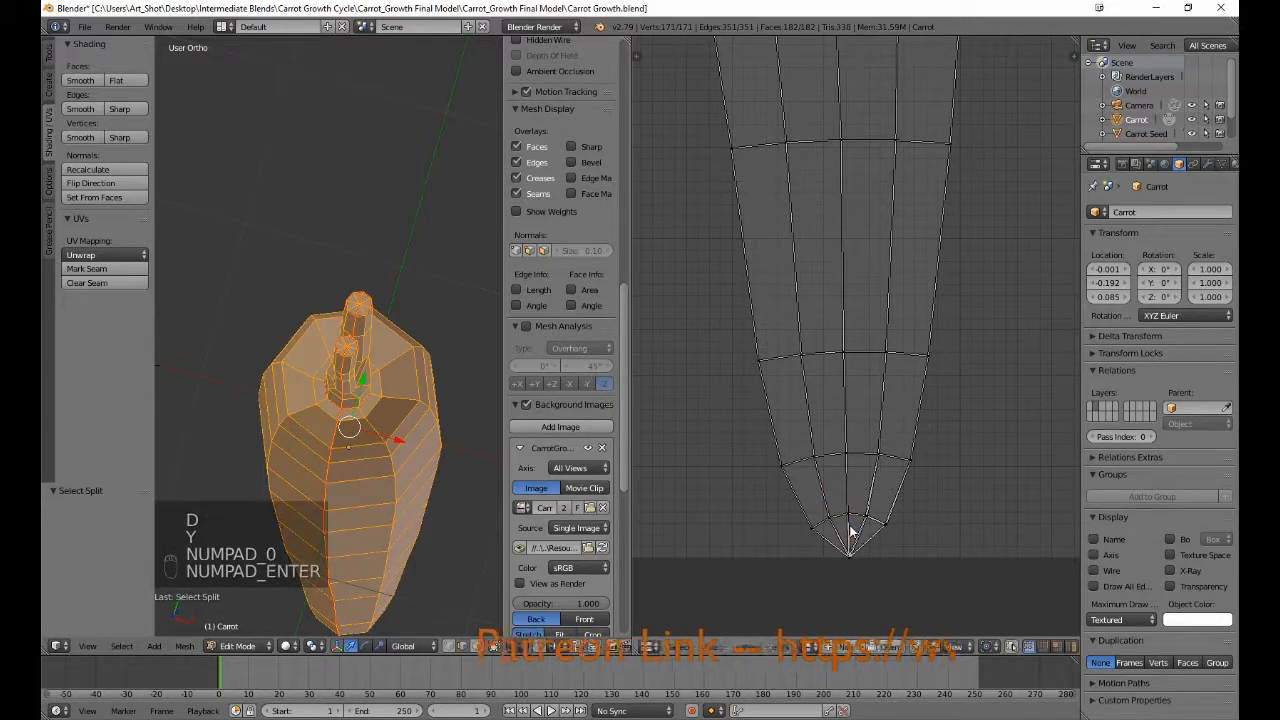
Box-select the overlapping vertices right of the centre column in the row directly above the tip and scale them to 0 along X and Y.
key("a")
key("a")
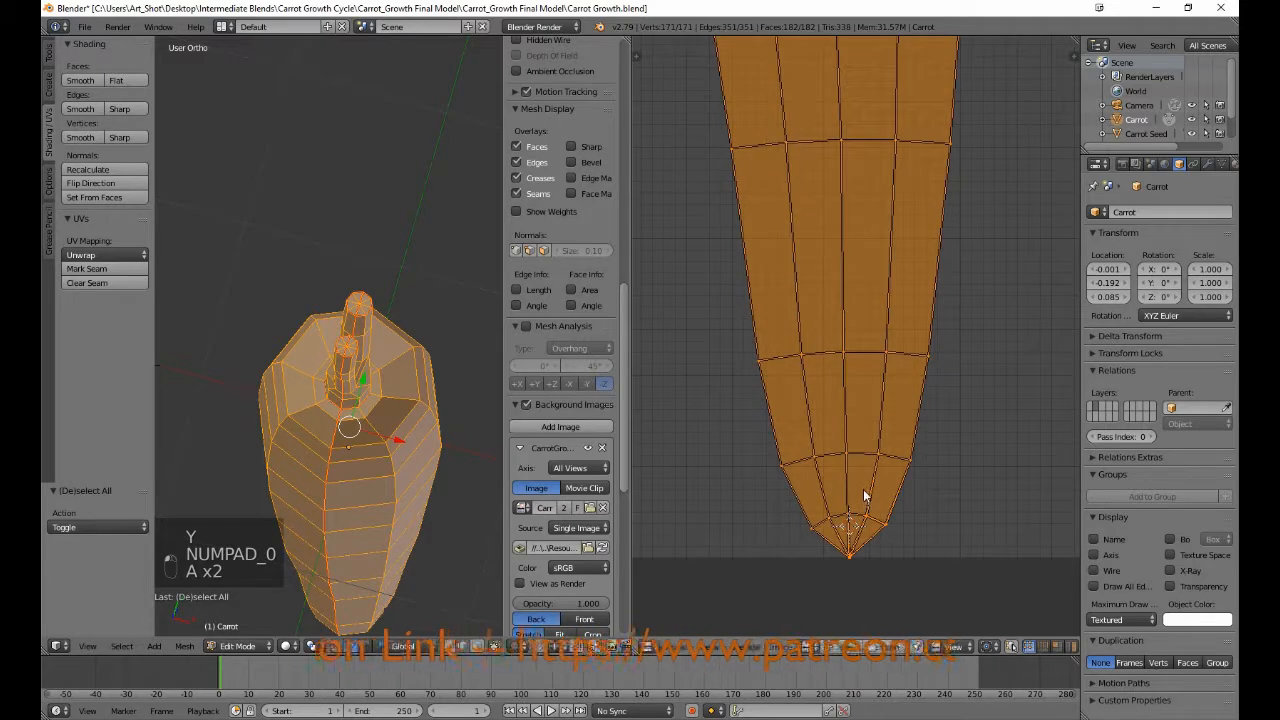
key("a")
key("b")
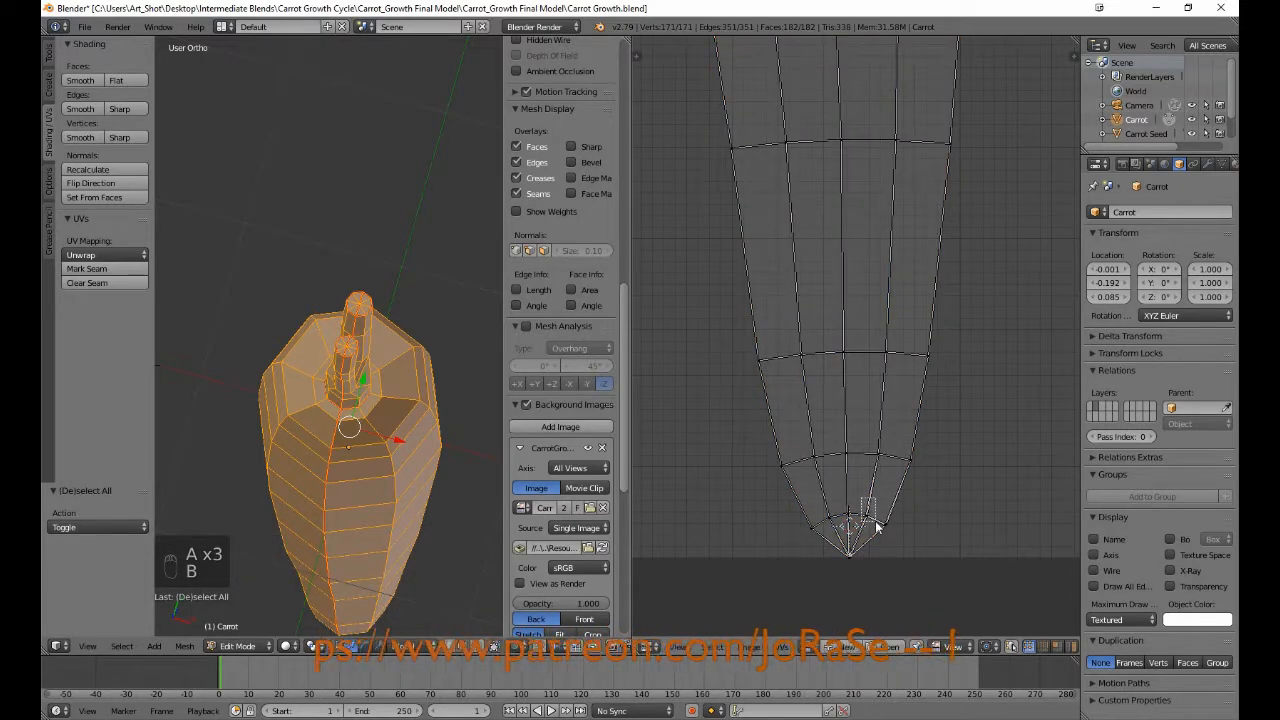
left_click_drag(850, 500, 880, 525)
key("s")
key("x")
key("KP_0")
key("KP_Enter")
key("s")
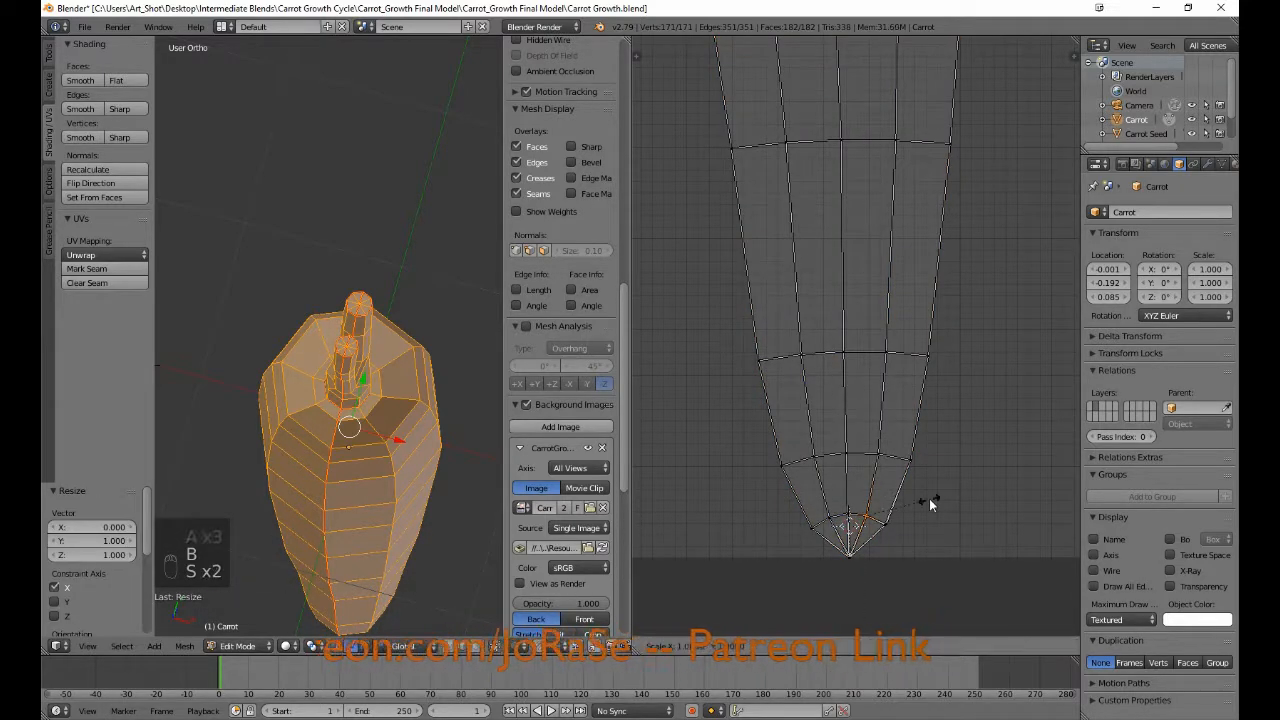
key("y")
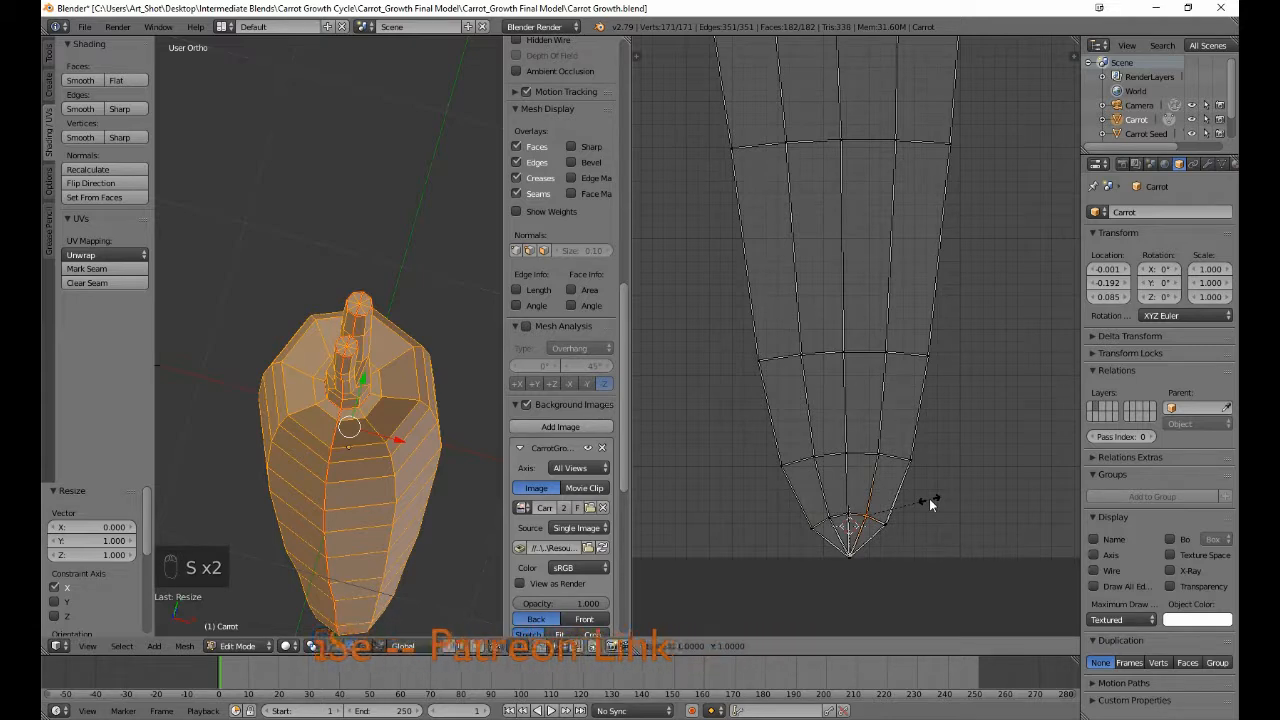
key("Escape")
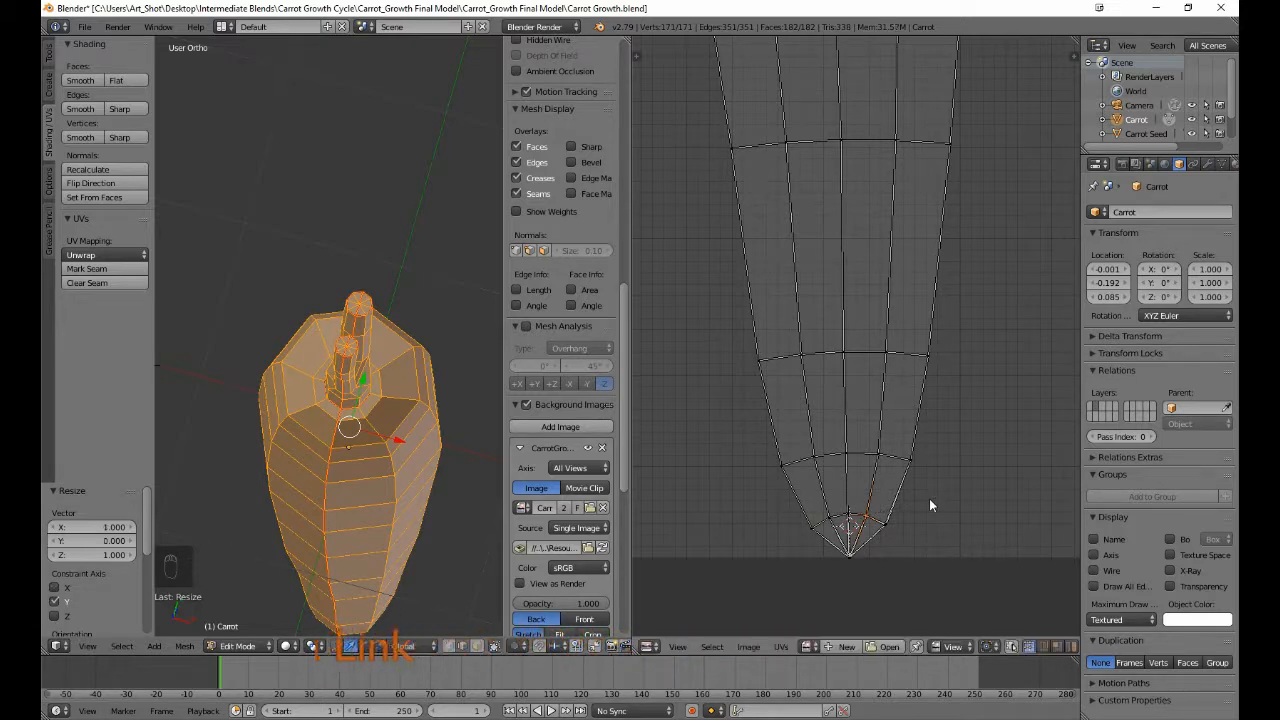
Box-select the overlapping vertices at the right edge of the row directly above the tip and scale them to 0 along X and Y.
key("a")
left_click(918, 500)
key("b")
left_click_drag(880, 512, 908, 547)
key("s")
key("x")
key("0")
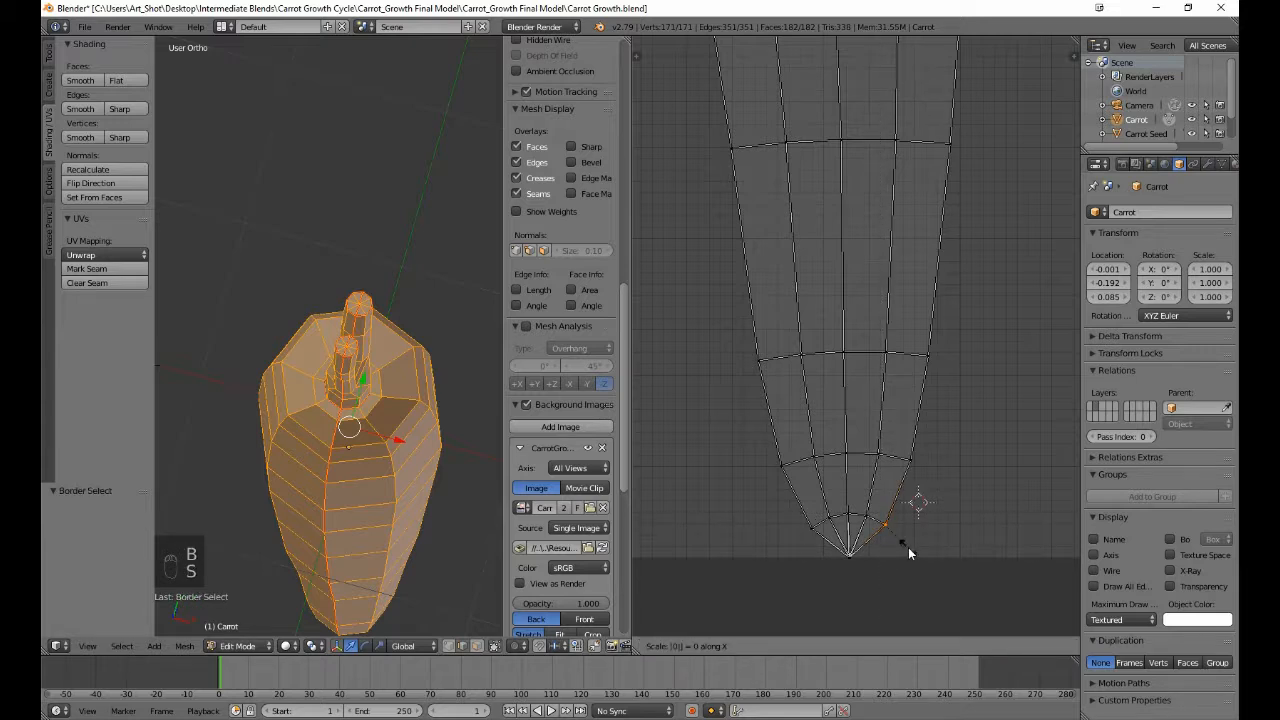
key("Return")
key("s")
right_click(908, 547)
Box-select the overlapping vertices at the carrot island's tip, scale them to 0 along X and Y, and clear the selection.
key("a")
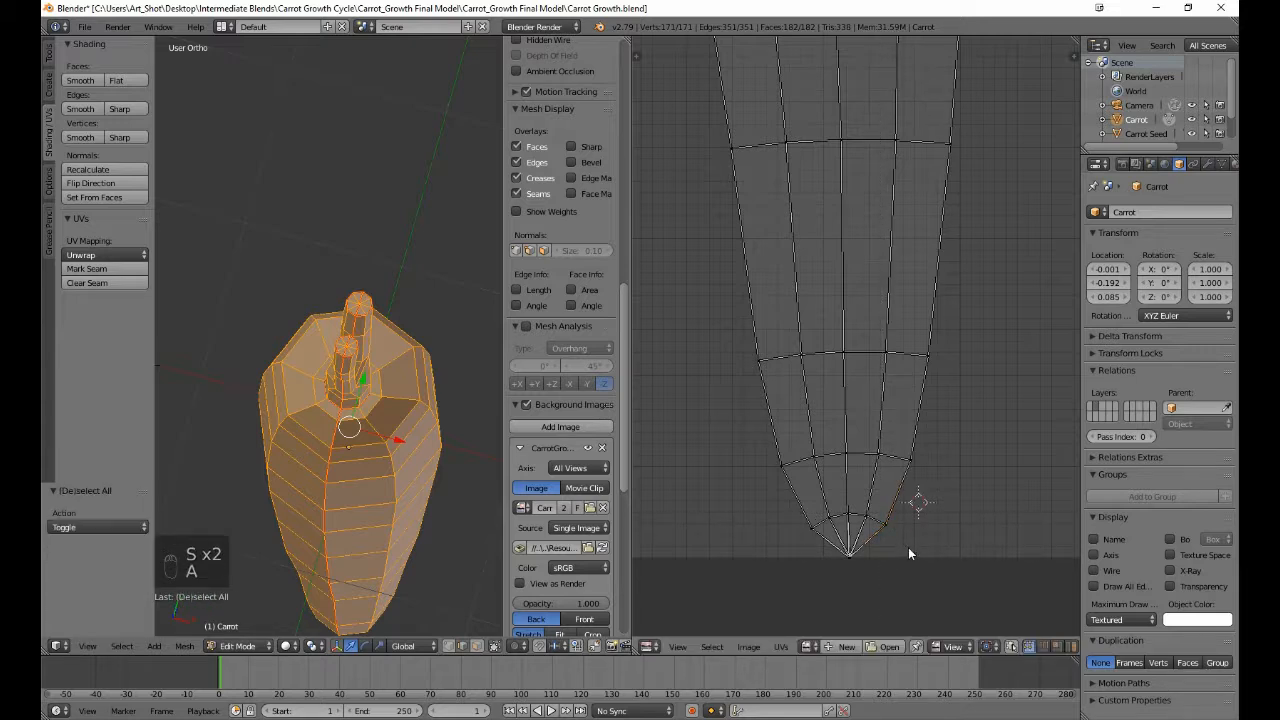
key("b")
left_click_drag(838, 542, 864, 588)
key("s")
key("x")
key("0")
key("Return")
key("s")
left_click(863, 587)
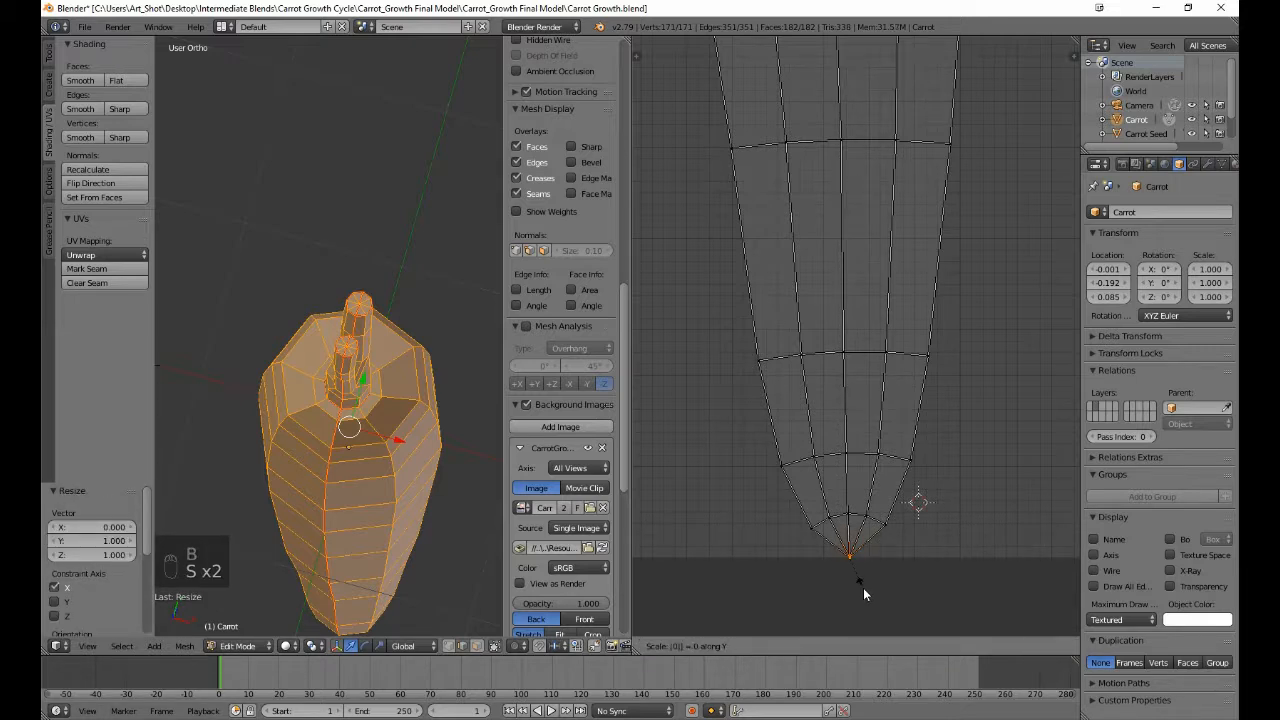
key("a")
scroll(864, 496, "down", 3)
scroll(859, 507, "down", 3)
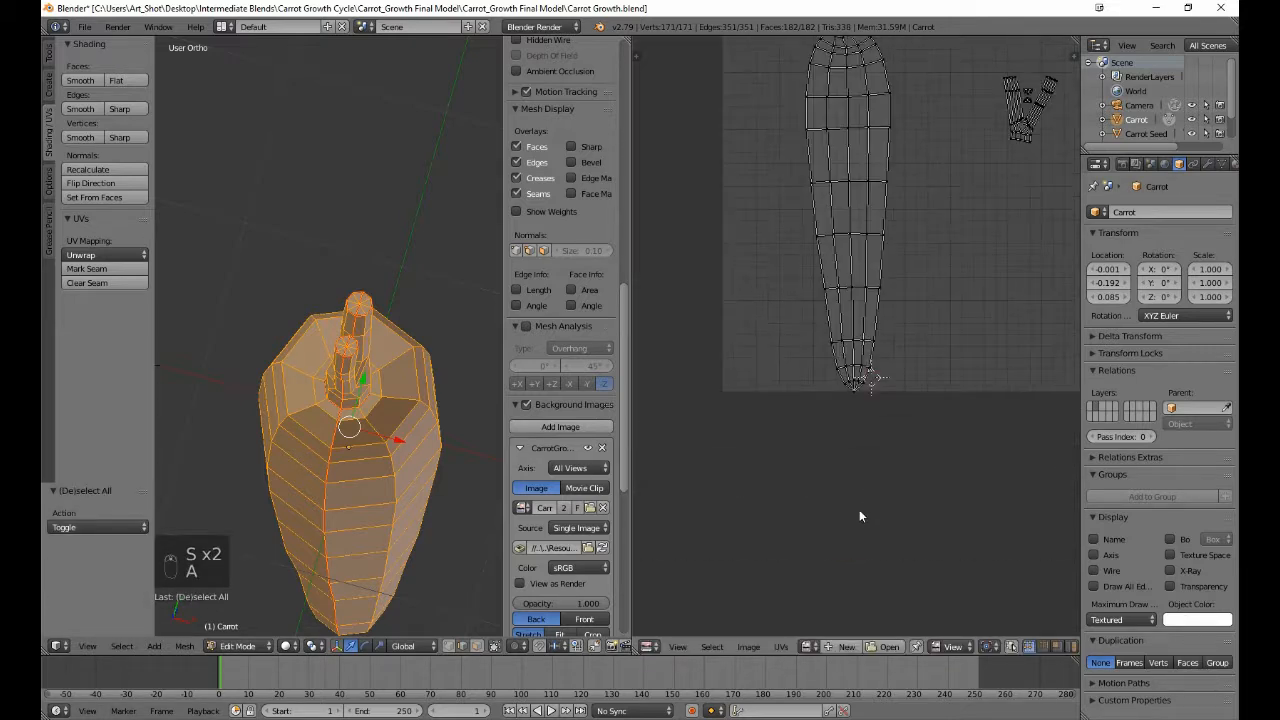
scroll(858, 503, "up", 2)
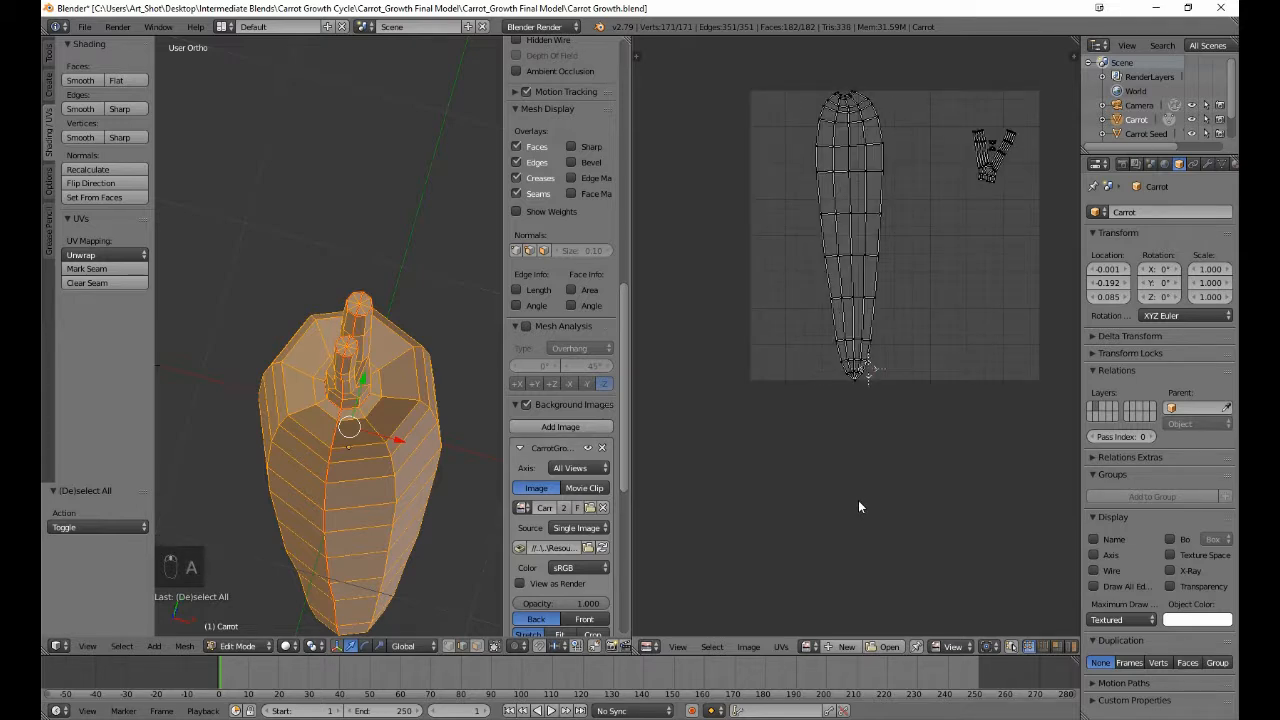